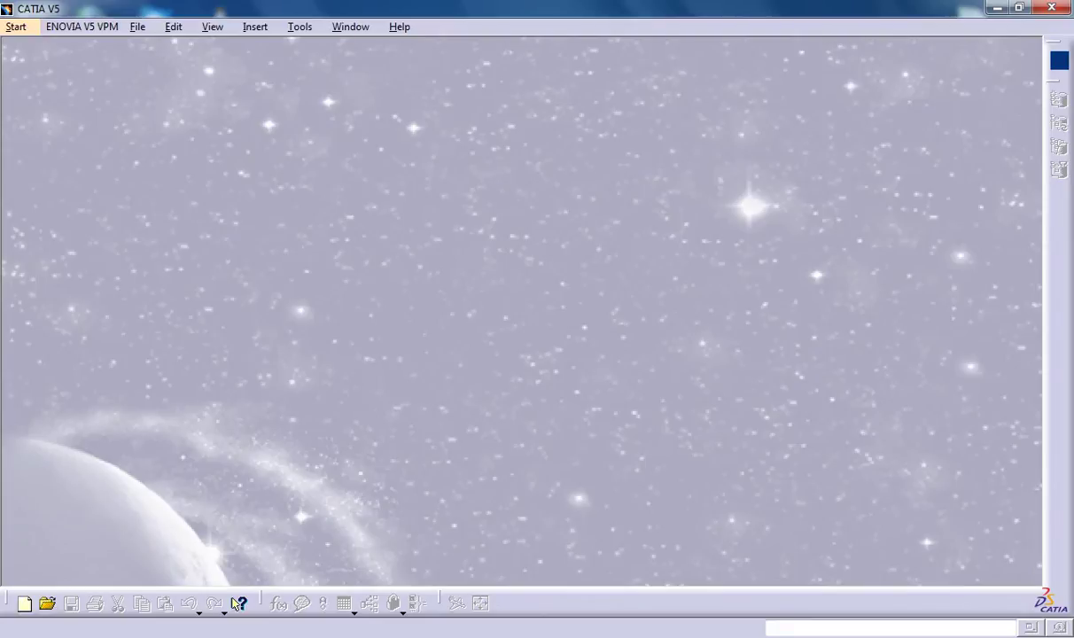
Create a new part named Part1 in Generative Sheetmetal Design with 2 mm thickness and a 4 mm default bend radius
left_click(16, 27)
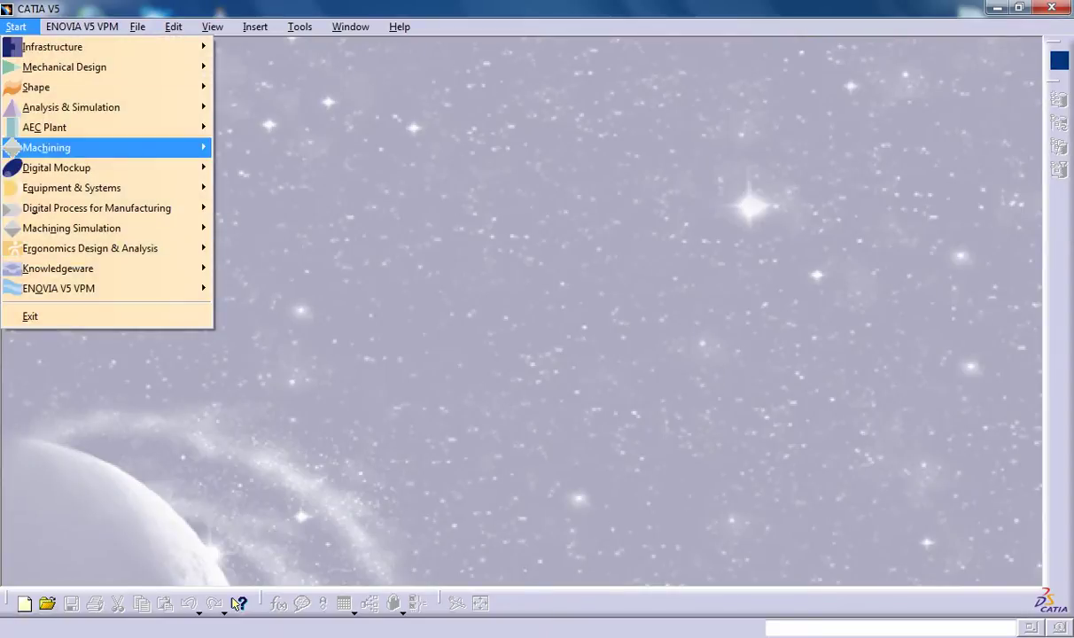
key("Right")
key("Down")
key("Down")
key("Down")
key("Down")
key("Down")
key("Down")
key("Down")
key("Down")
key("Down")
key("Down")
key("Down")
key("Down")
key("Down")
key("Down")
key("Down")
key("Down")
key("Down")
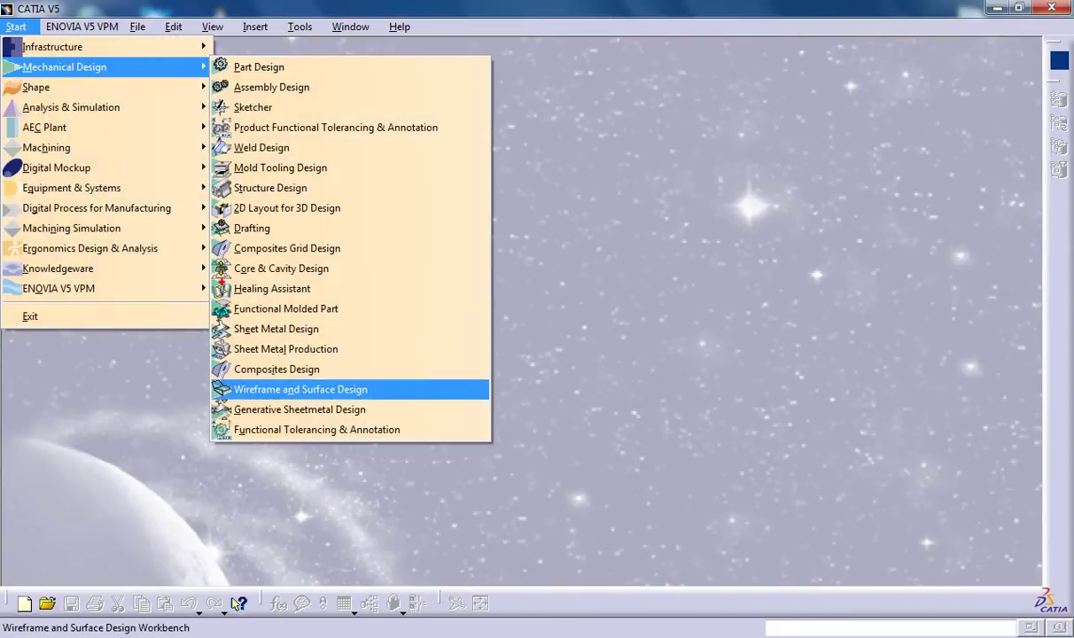
key("Return")
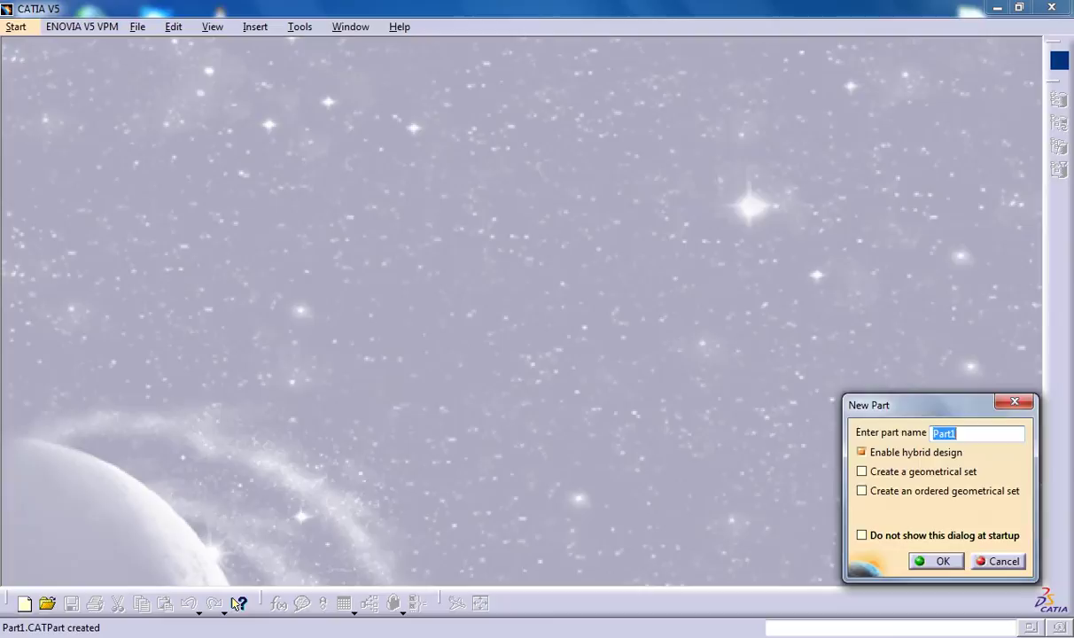
key("Return")
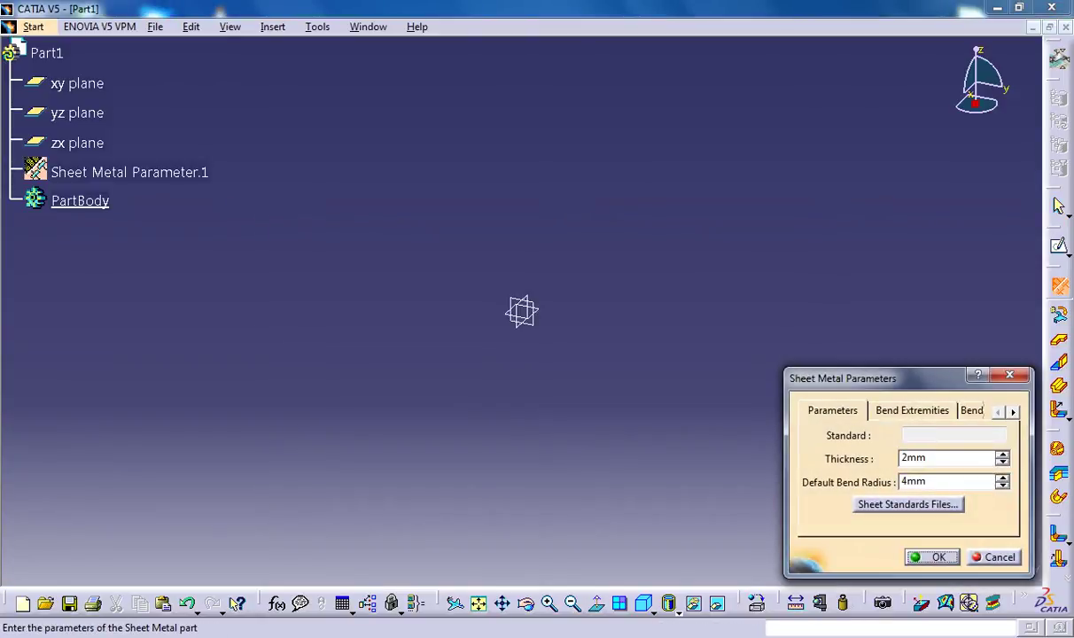
key("Return")
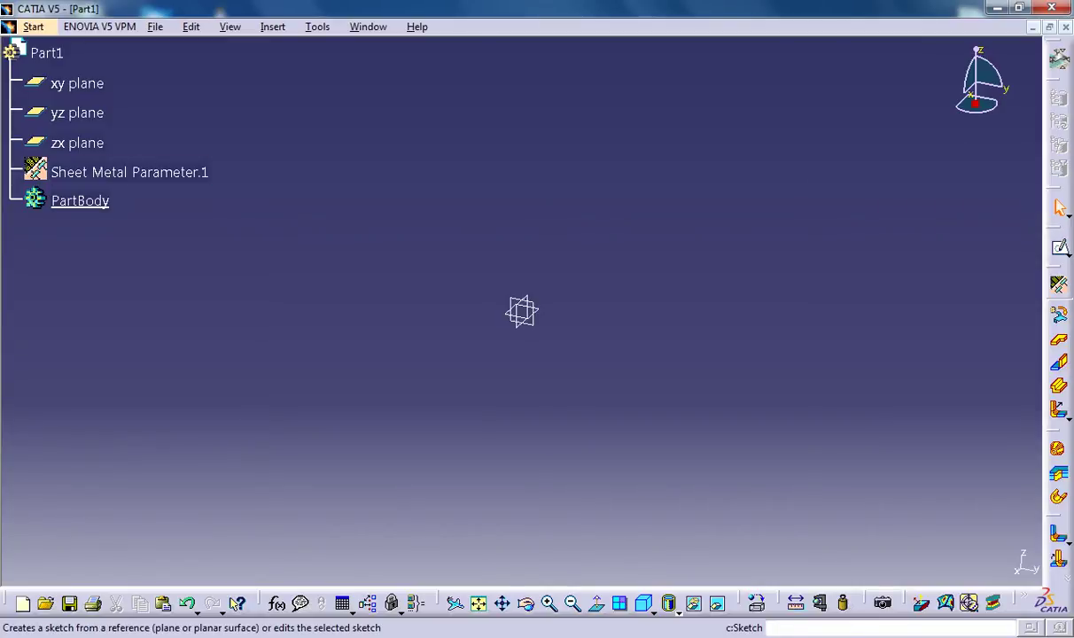
Sketch a rectangle about 139 mm wide and 91 mm high around the origin on the xy plane and exit the sketch
left_click(1060, 247)
left_click(77, 83)
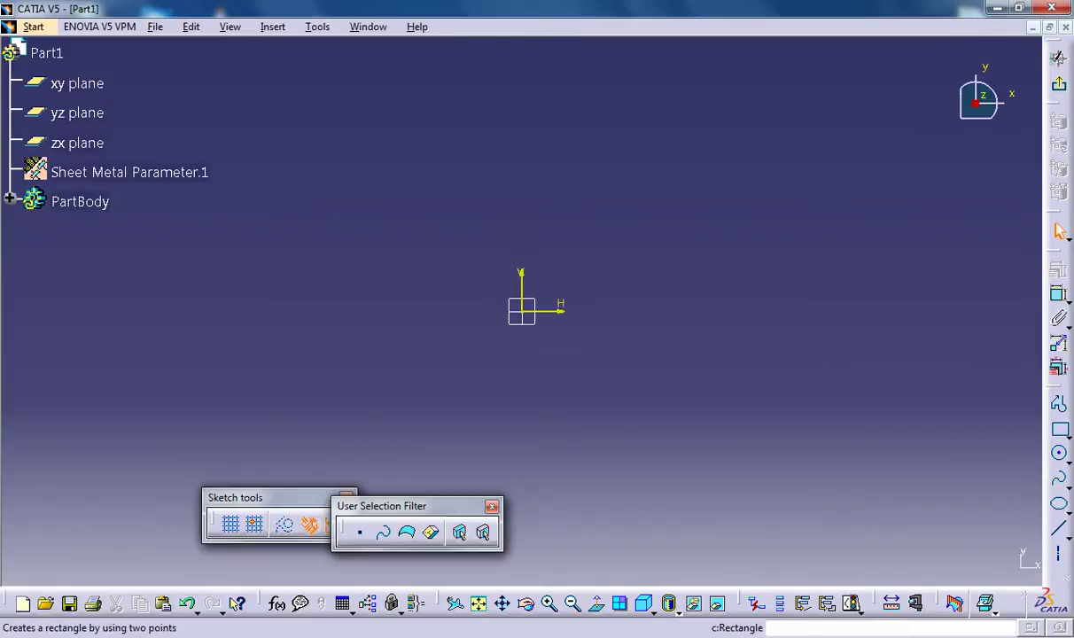
left_click(1061, 429)
left_click(393, 217)
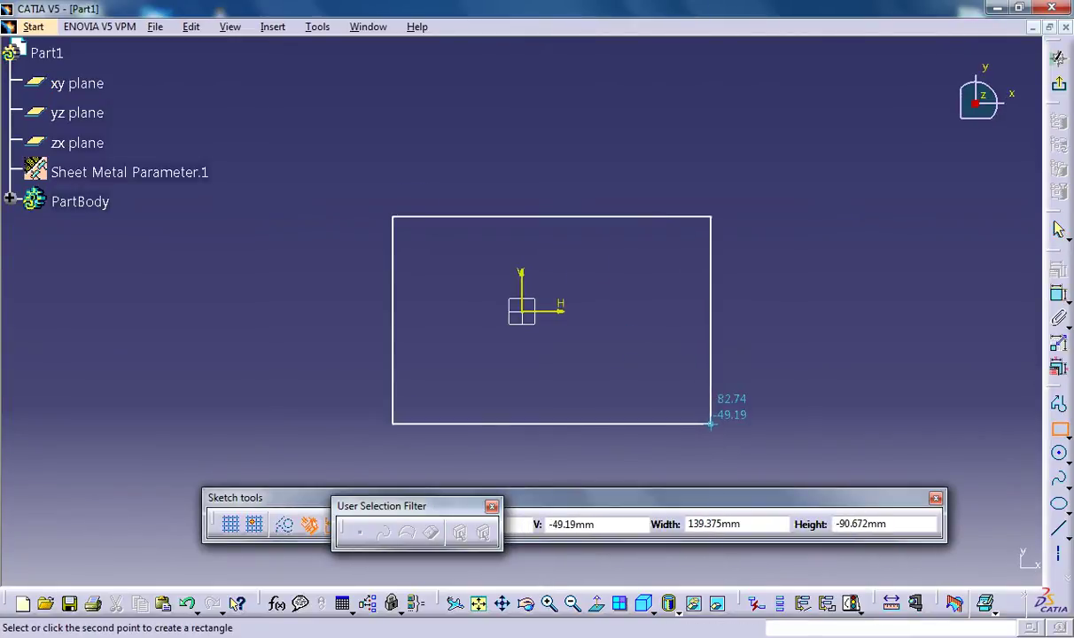
left_click(711, 423)
left_click(1059, 82)
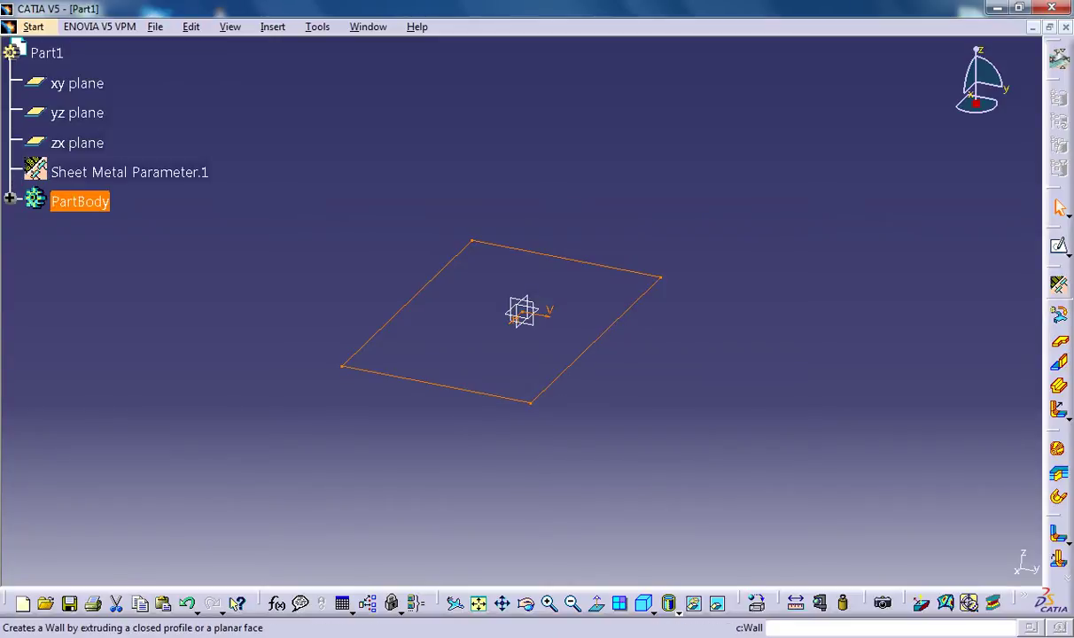
Create a Wall from the rectangular sketch
left_click(1060, 340)
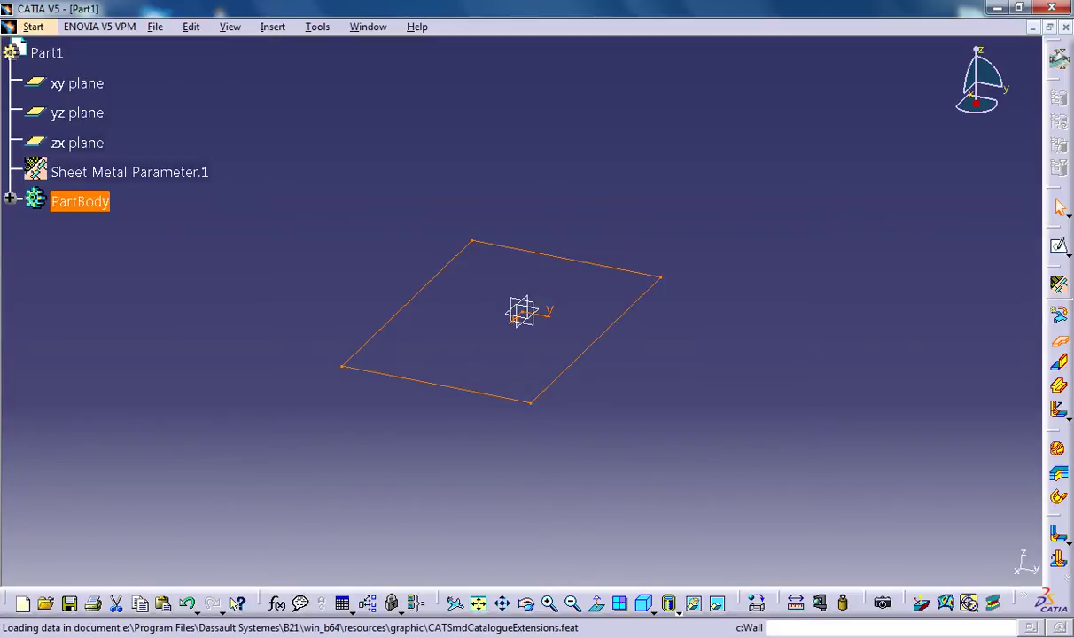
key("Return")
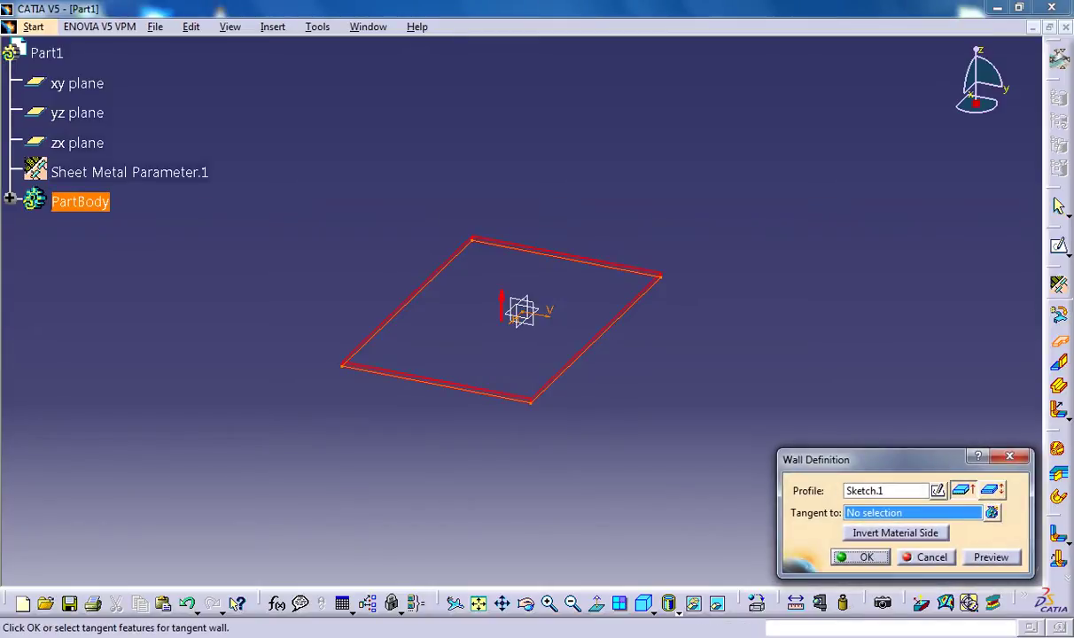
left_click(862, 558)
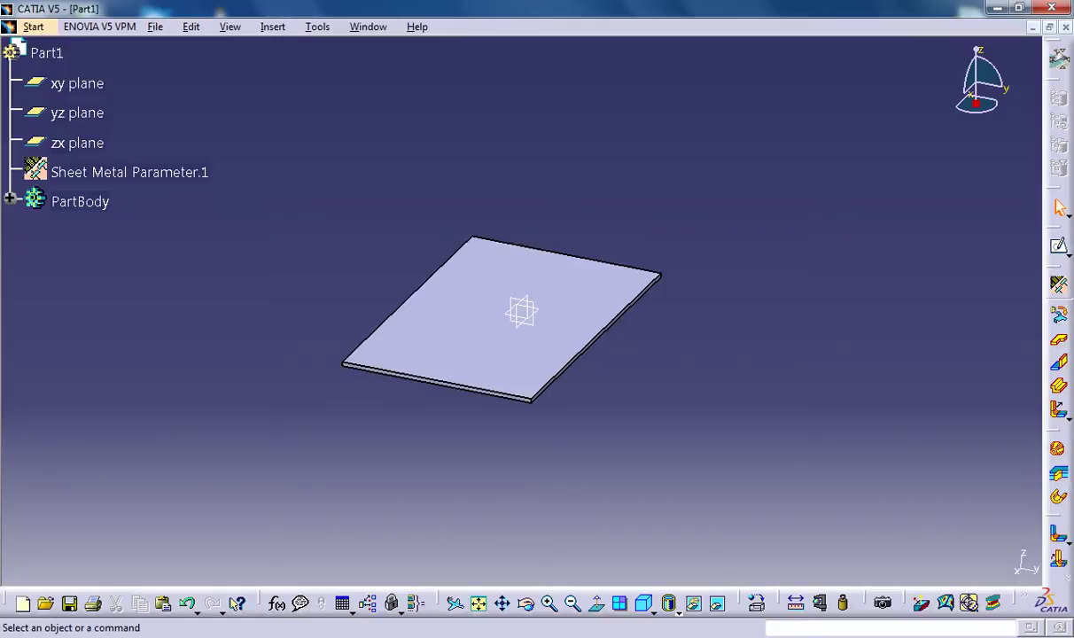
Start a basic Flange on the plate's lower long edge on the positive-Y side and set its radius to 11 mm
middle_click_drag(715, 282, 712, 252)
left_click(715, 283)
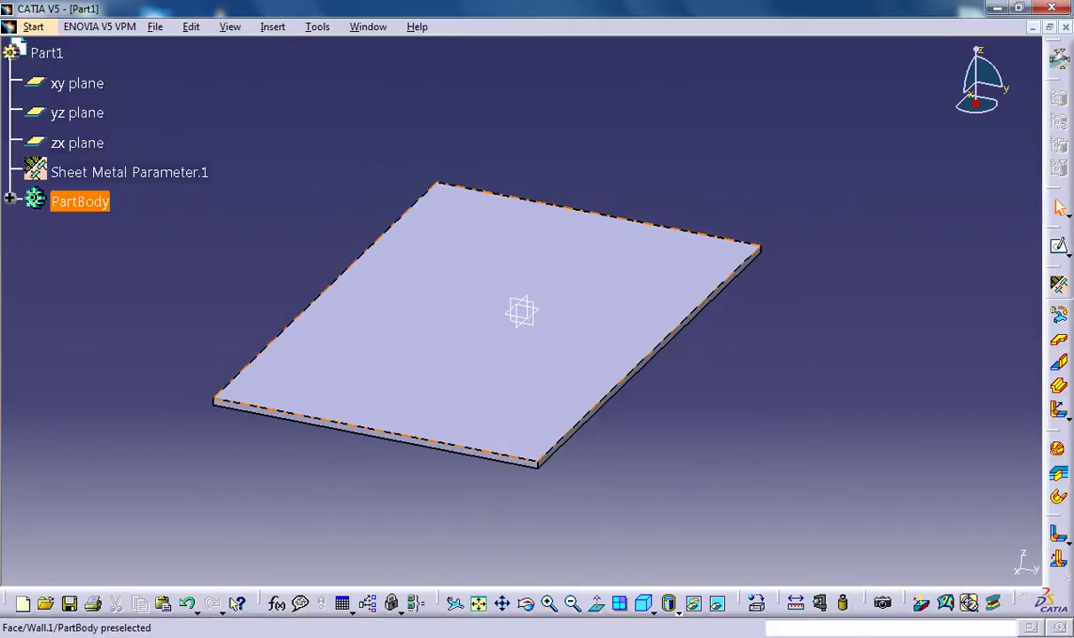
middle_click_drag(735, 354, 651, 297)
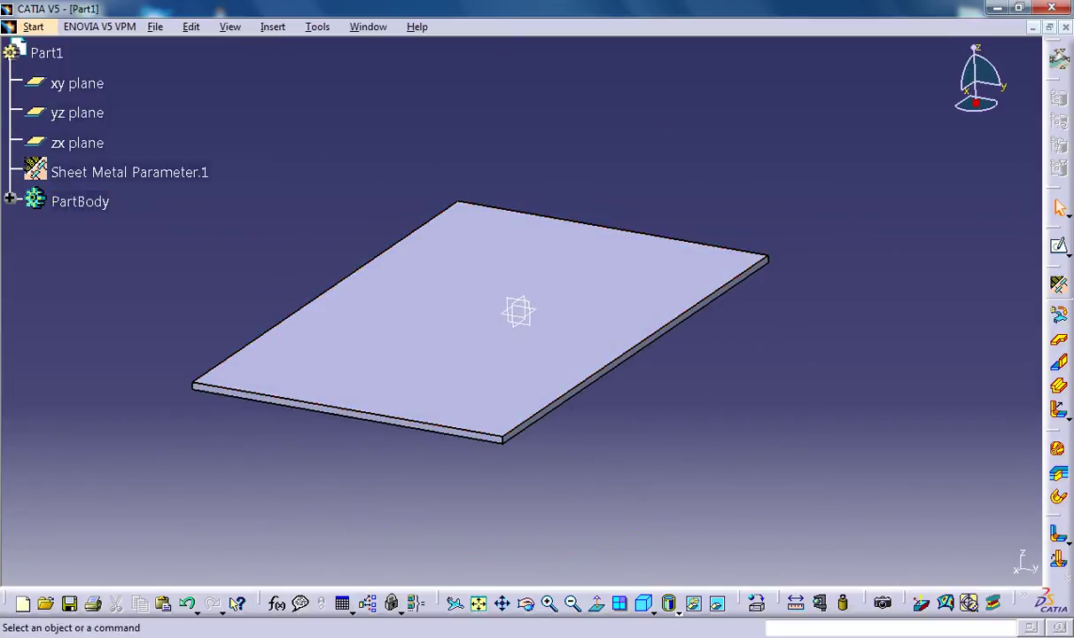
left_click(638, 351)
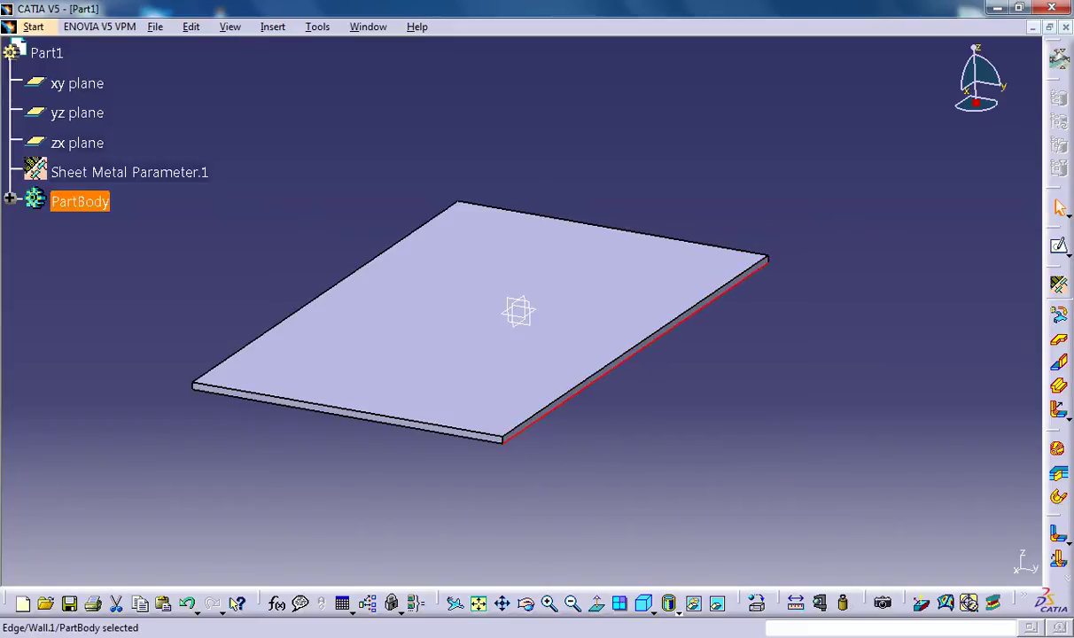
left_click(273, 27)
mouse_move(298, 352)
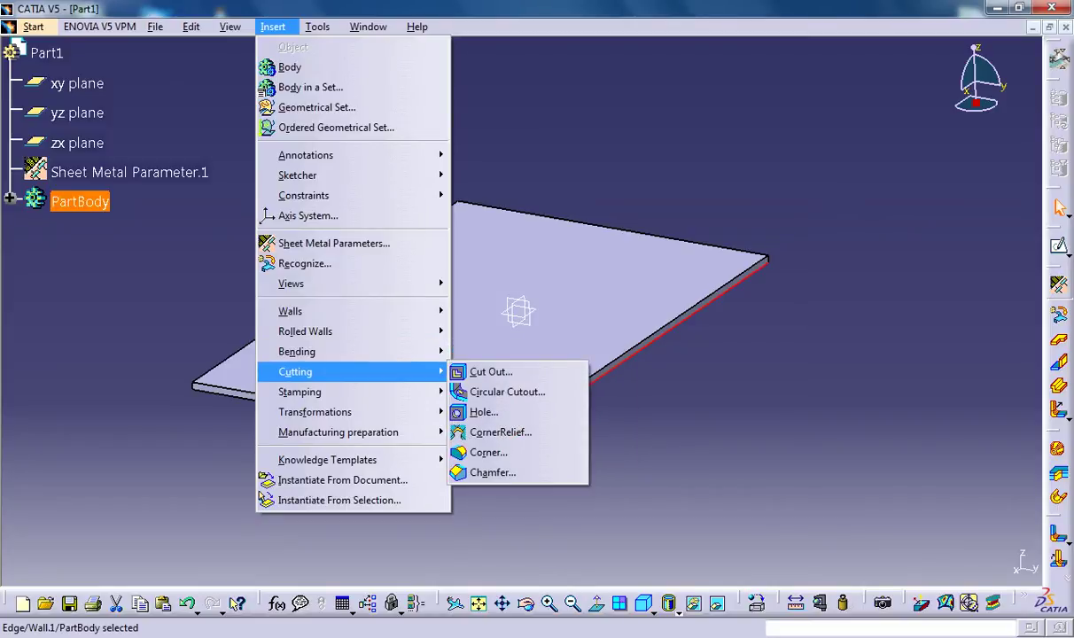
mouse_move(293, 311)
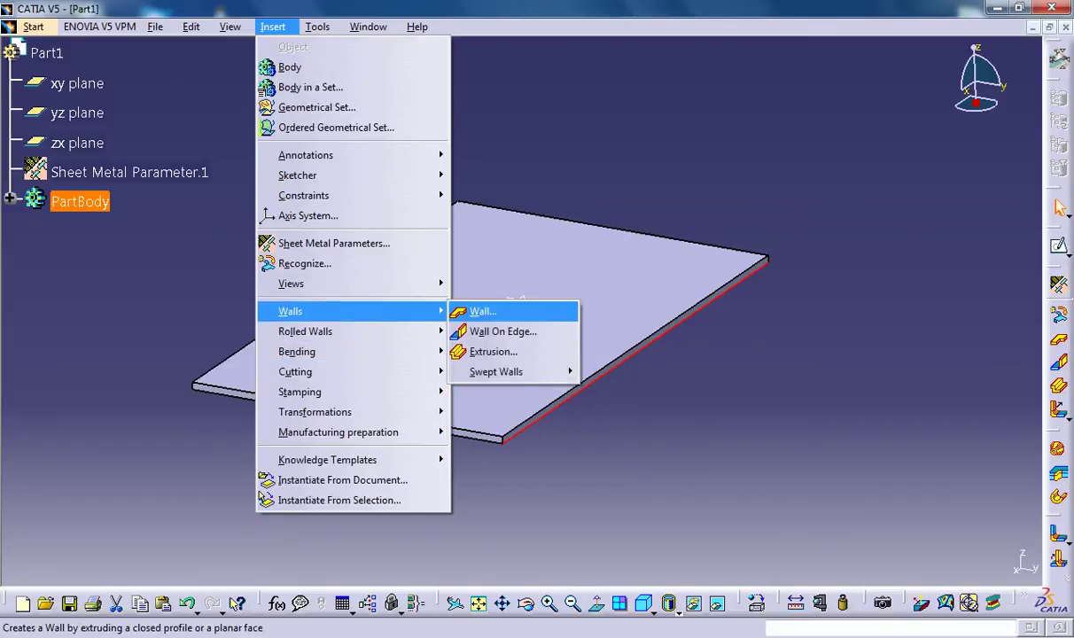
mouse_move(497, 371)
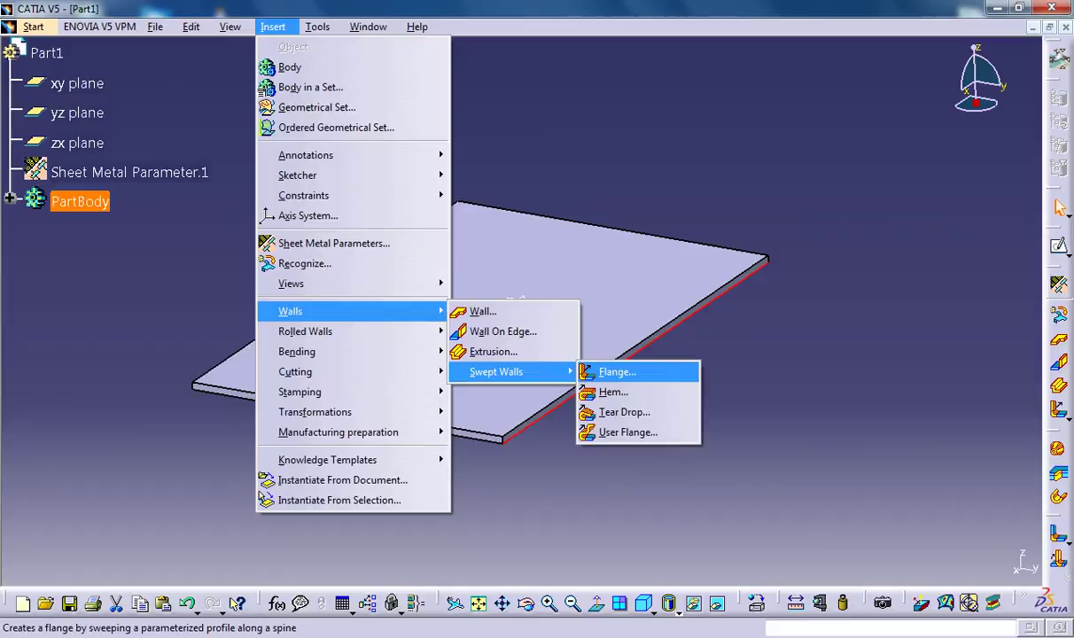
left_click(613, 372)
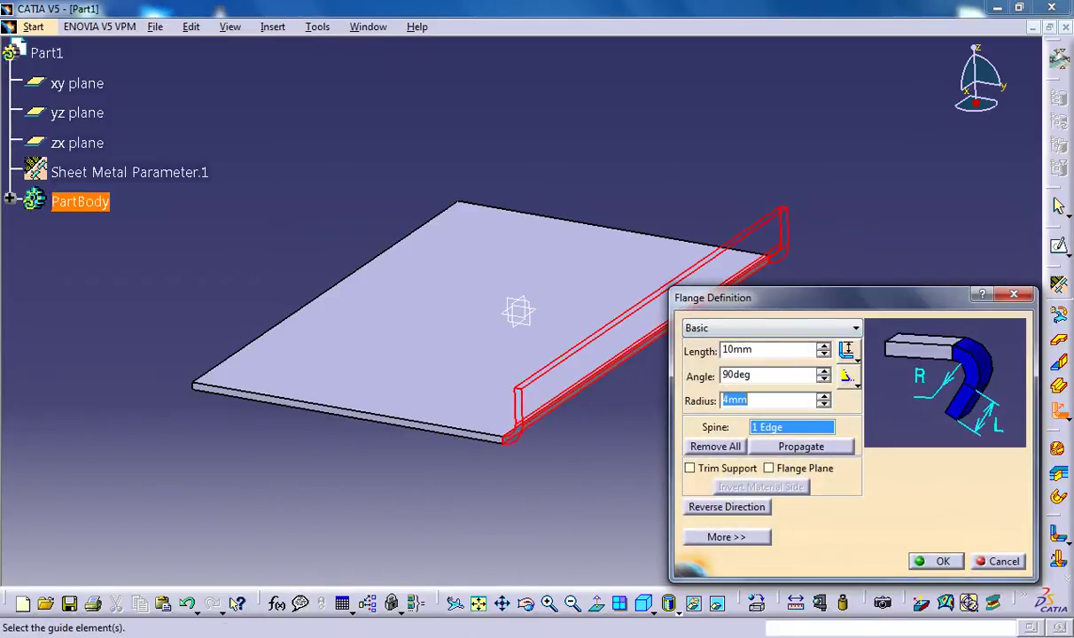
type("5")
key("Return")
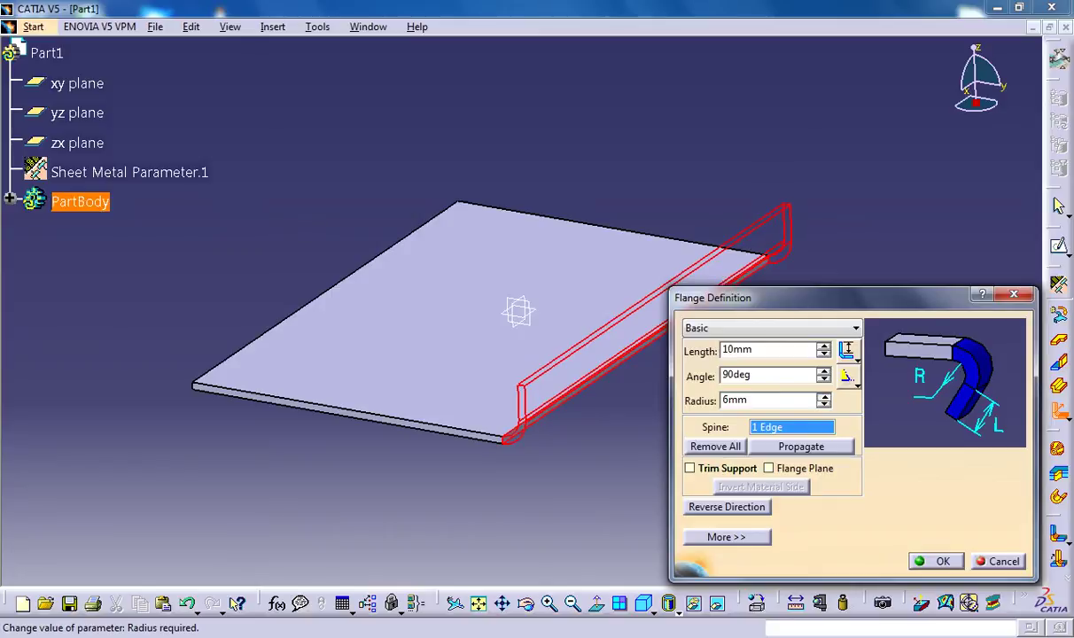
left_click(824, 396)
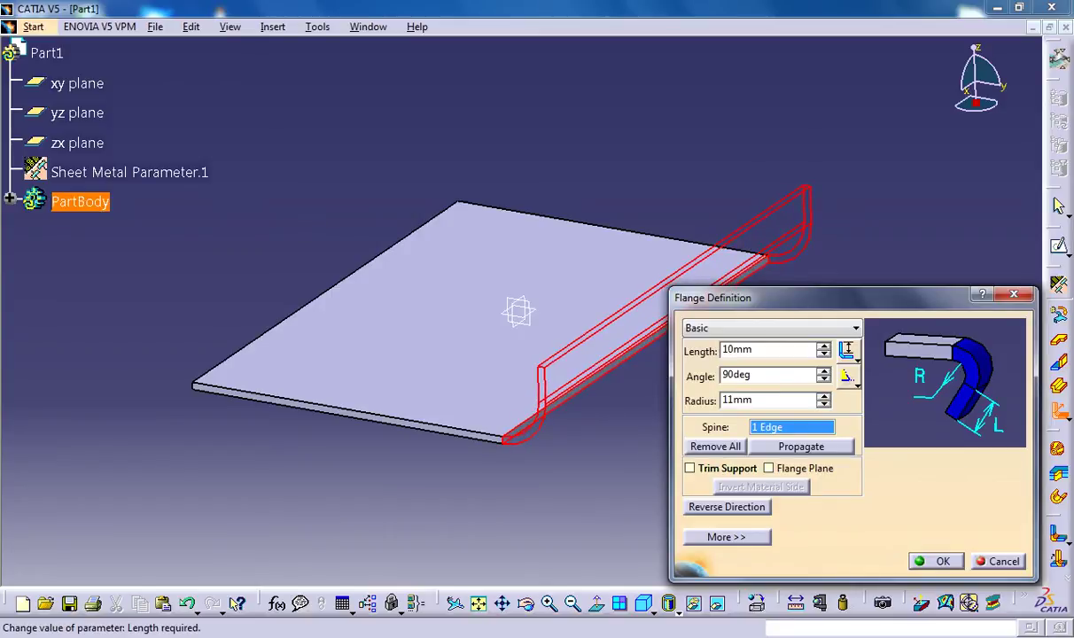
Set the flange length to 38 mm
key("Up")
key("Up")
key("Up")
key("Up")
key("Up")
key("Up")
key("Up")
key("Up")
key("Up")
key("Up")
key("Up")
key("Up")
key("Up")
key("Up")
key("Up")
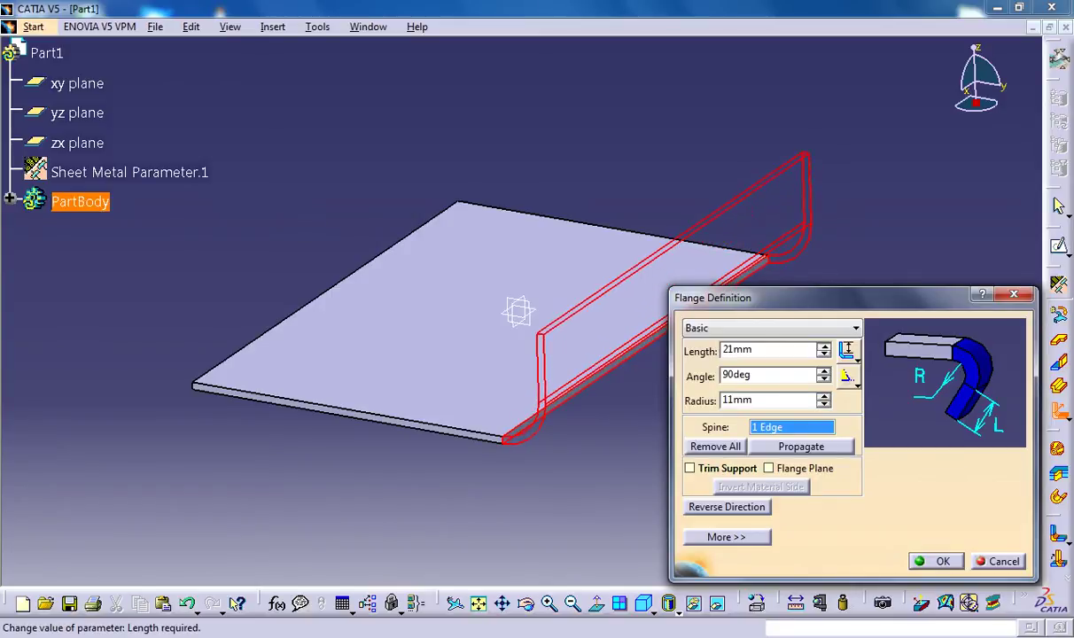
key("Up")
key("Up")
key("Up")
key("Up")
key("Up")
key("Up")
key("Up")
key("Up")
key("Up")
key("Up")
key("Up")
key("Up")
key("Up")
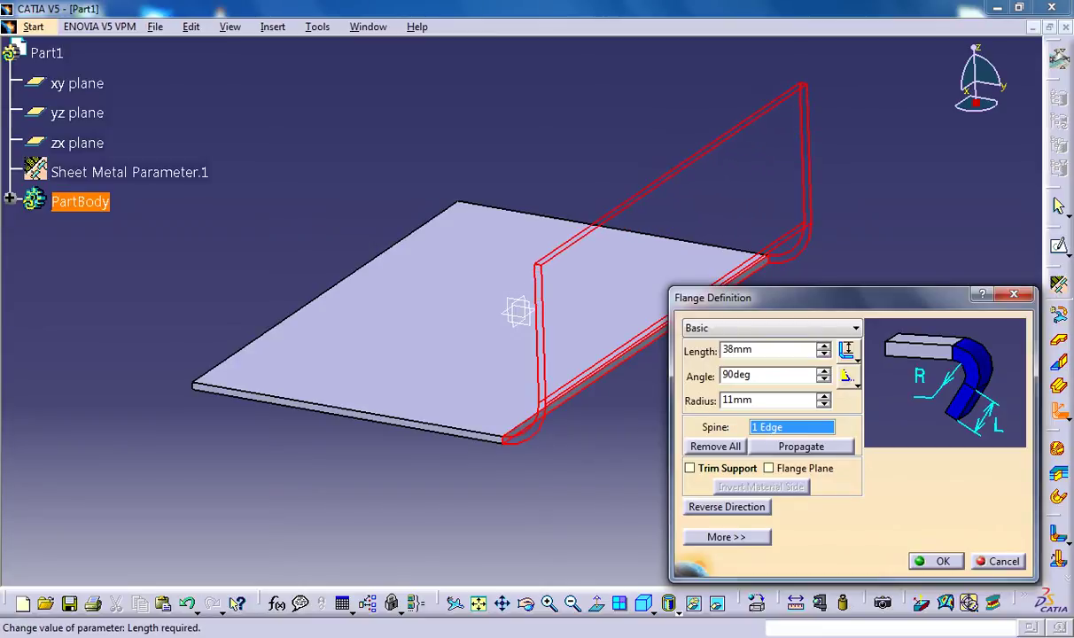
Reverse the flange direction so it bends downward and create the flange
left_click(727, 508)
left_click(937, 563)
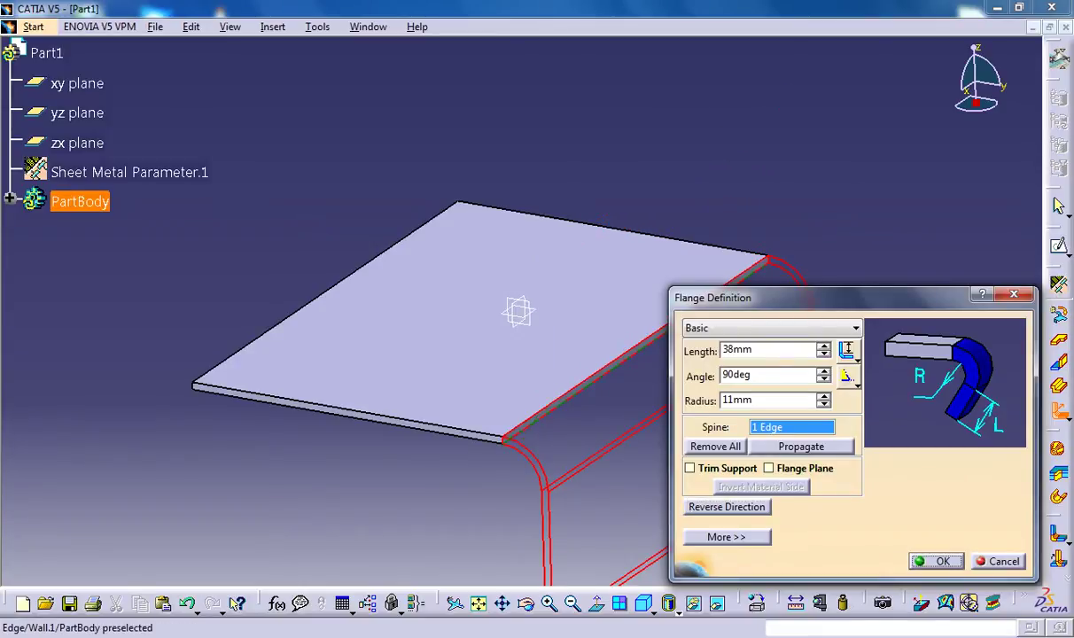
left_click(936, 561)
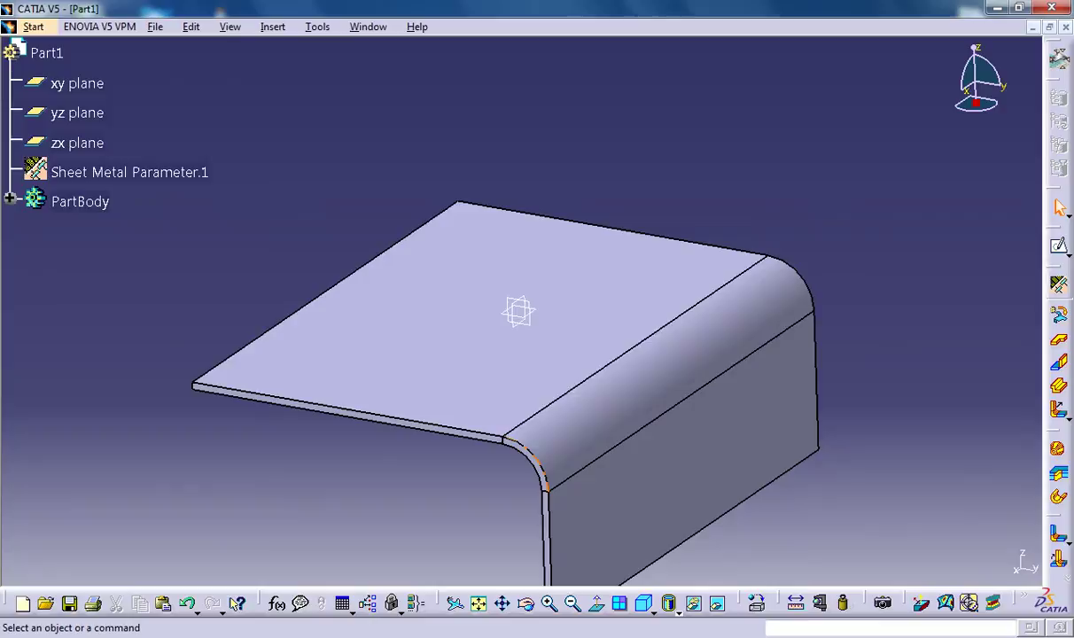
middle_click_drag(576, 346, 478, 191)
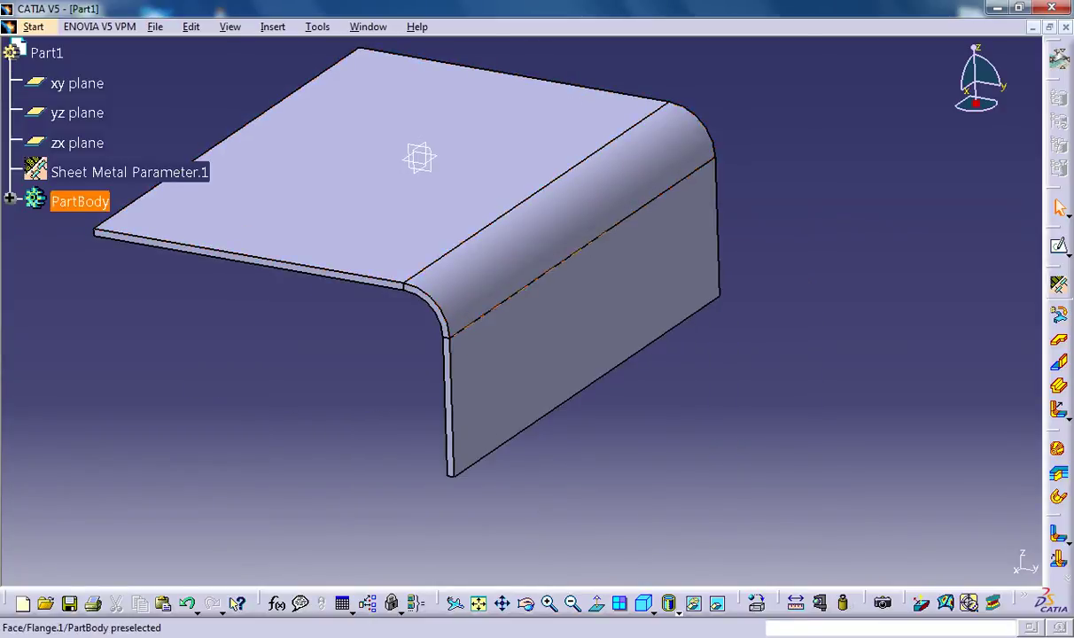
middle_click_drag(623, 144, 549, 146)
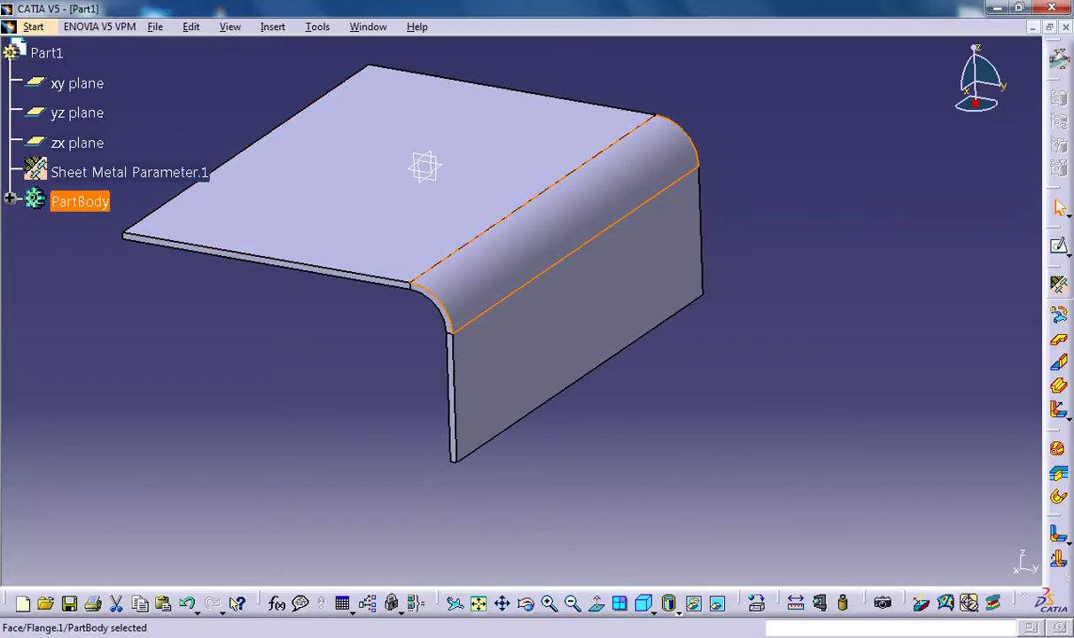
left_click(567, 217)
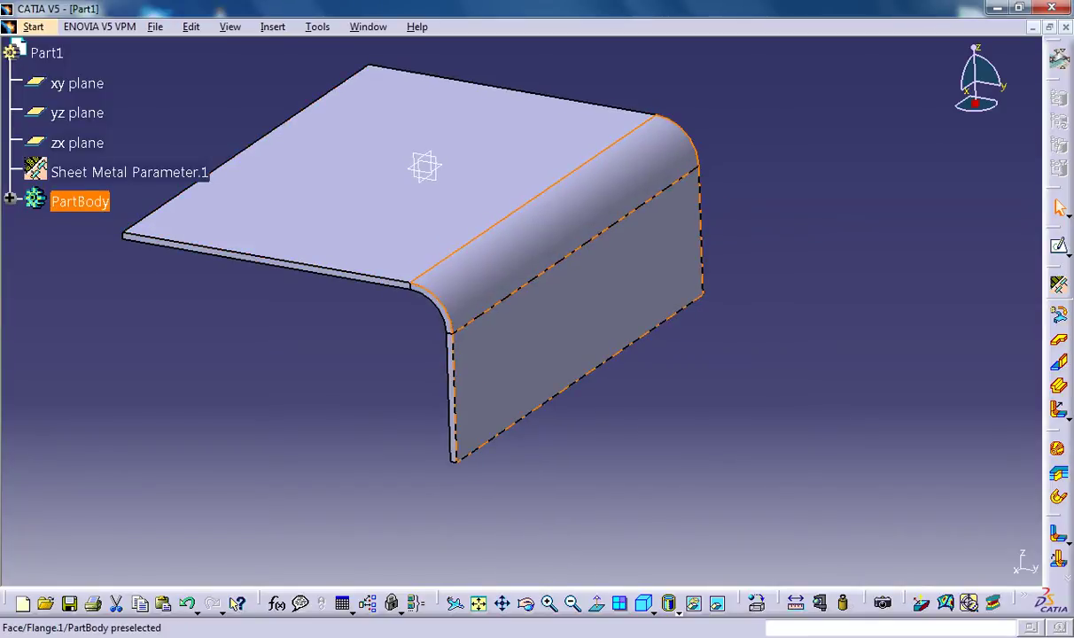
left_click(608, 568)
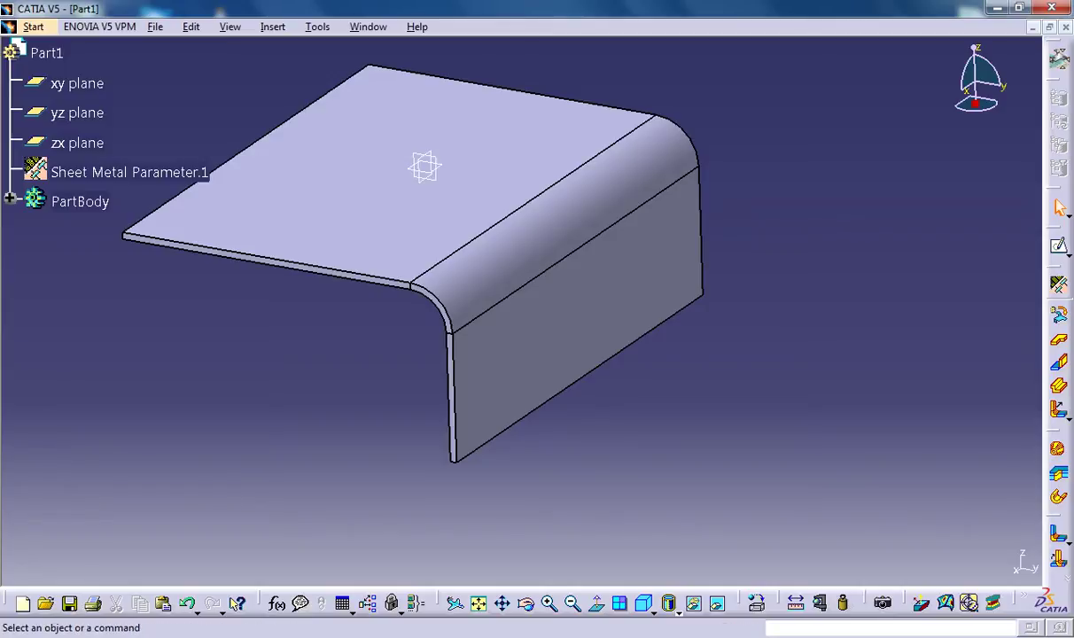
Undock the wall and bending tool groups and unfold the flange's bend face with the plate's top face as the reference
left_click_drag(1054, 267, 945, 269)
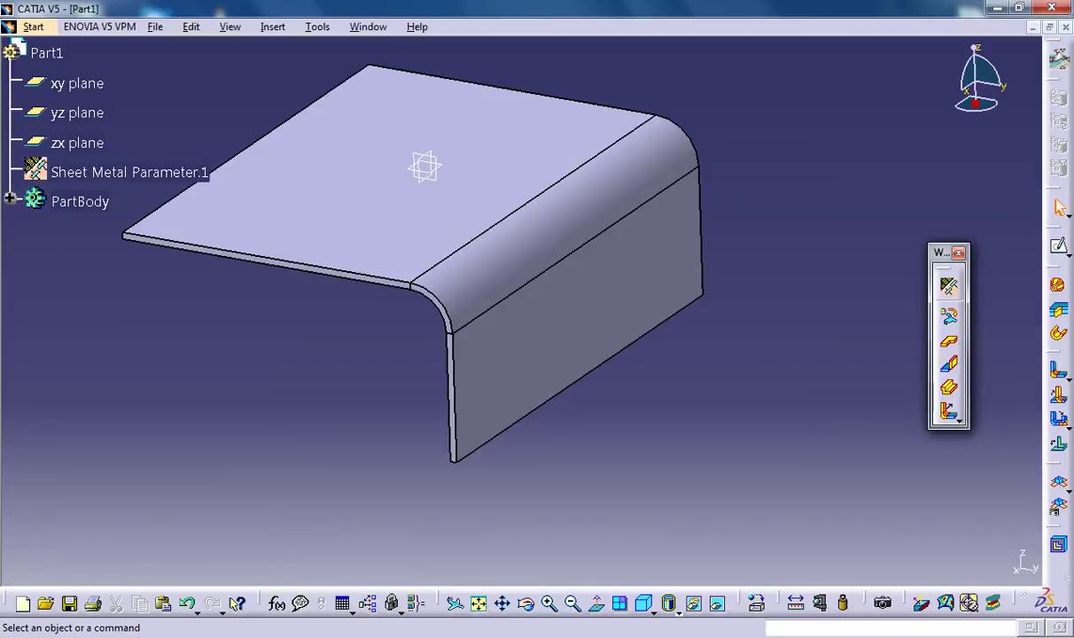
left_click_drag(1059, 359, 813, 395)
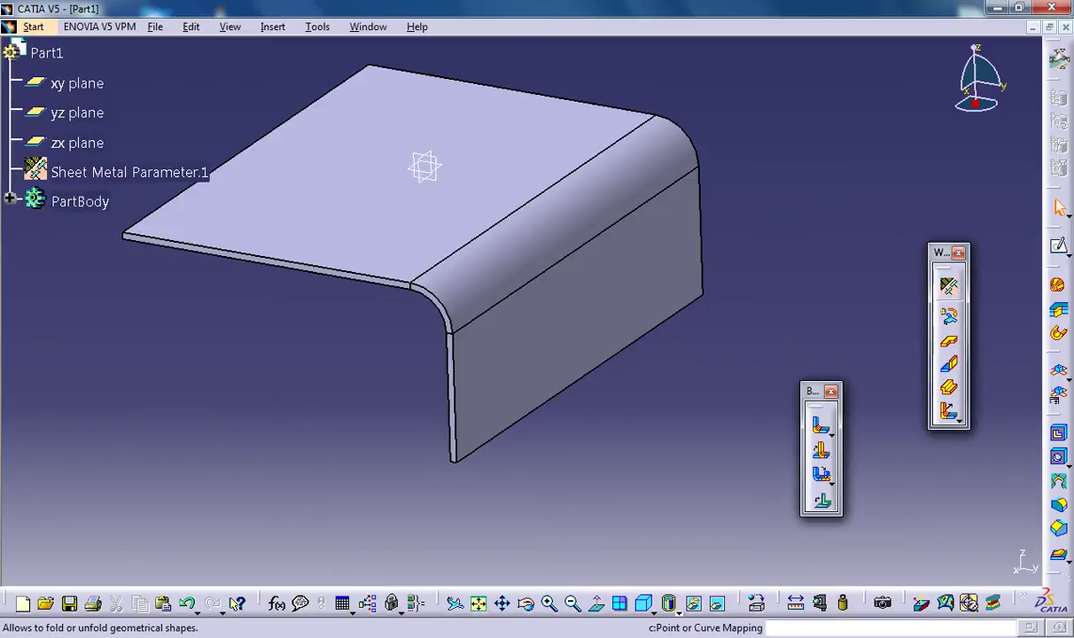
left_click(828, 504)
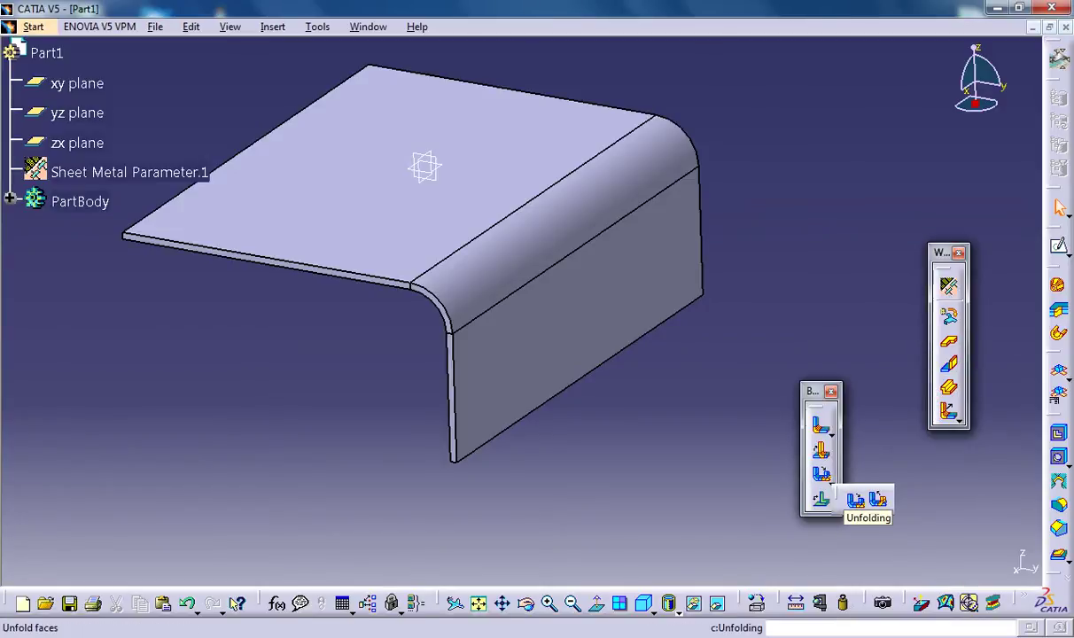
left_click(855, 502)
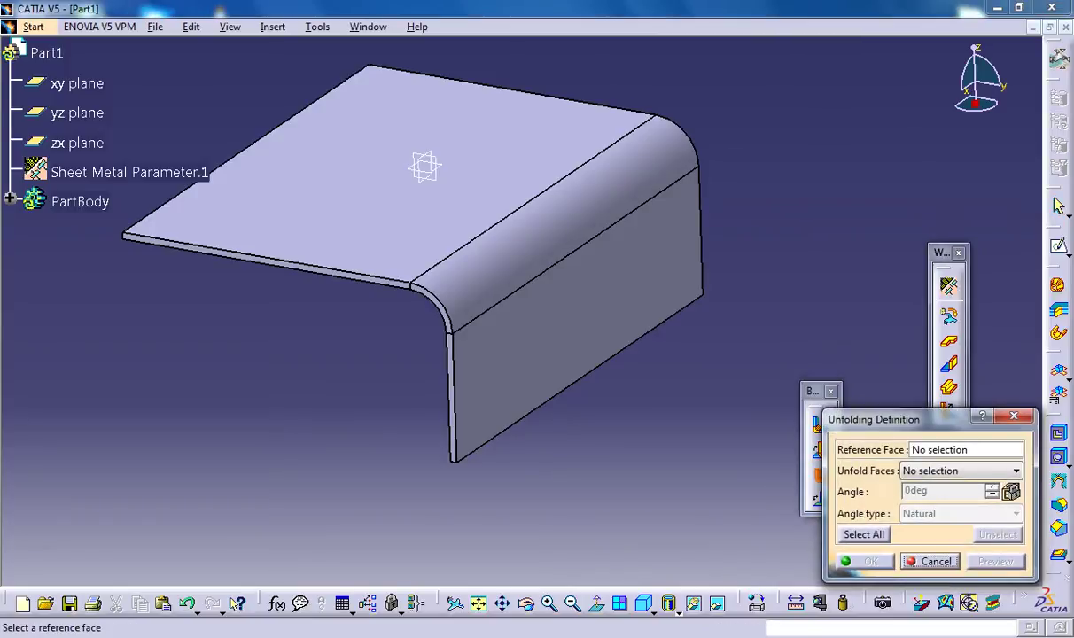
left_click(560, 218)
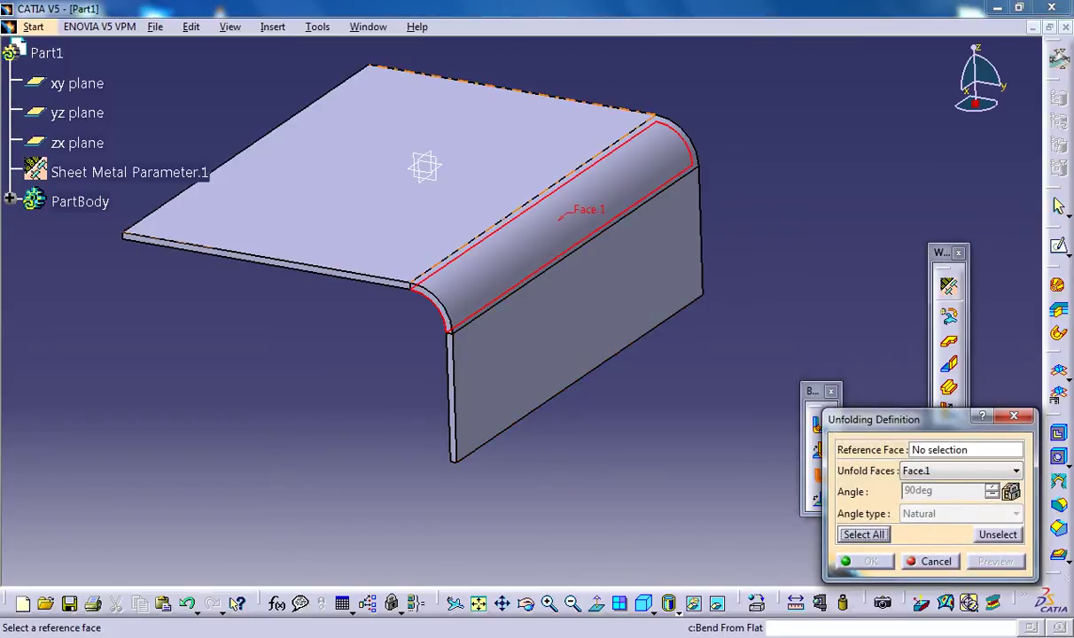
left_click(965, 451)
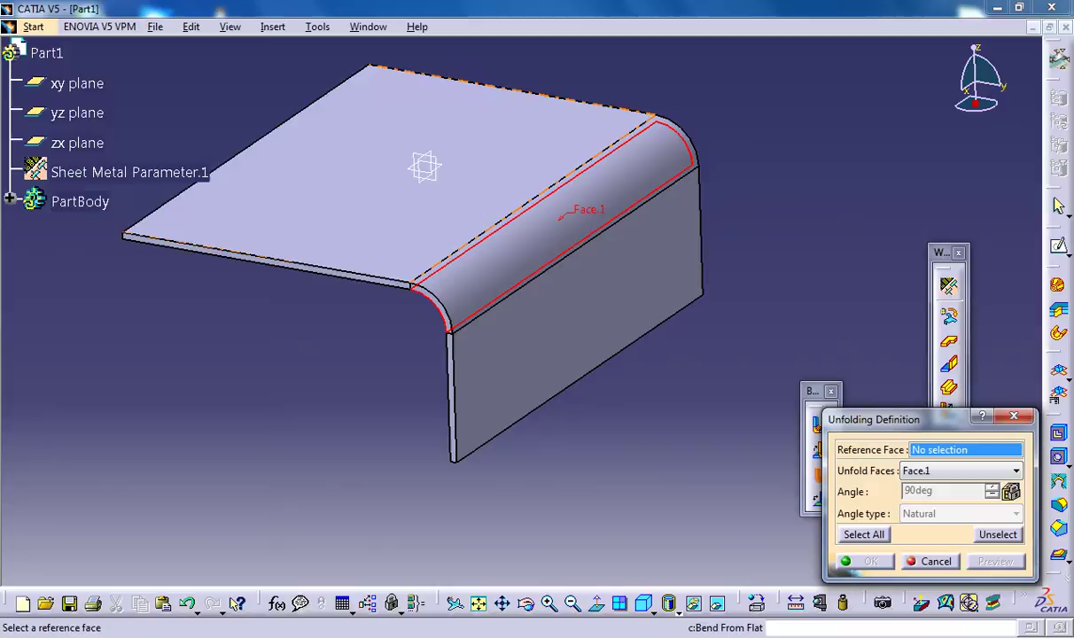
left_click(470, 193)
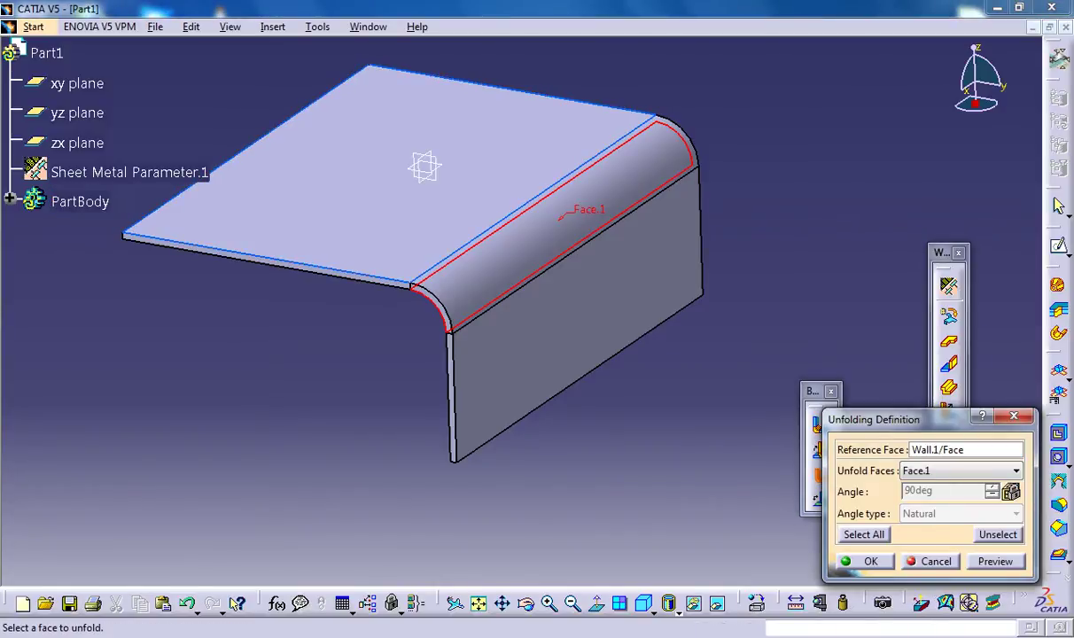
left_click(869, 562)
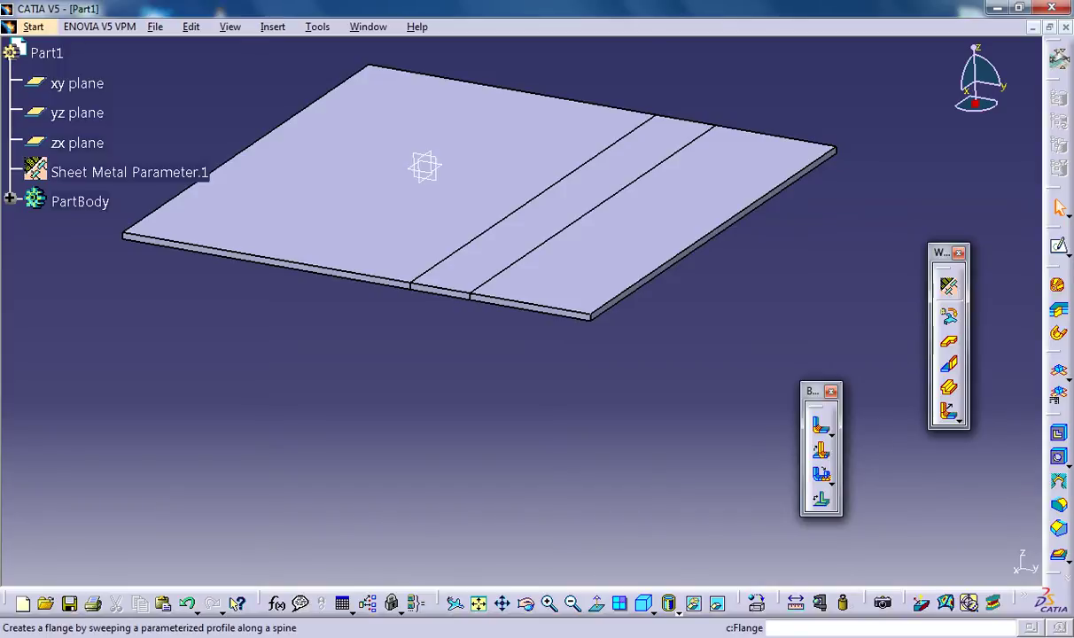
Fold the flattened bend face back with the Natural angle type, using the plate's top face as the reference
left_click(831, 484)
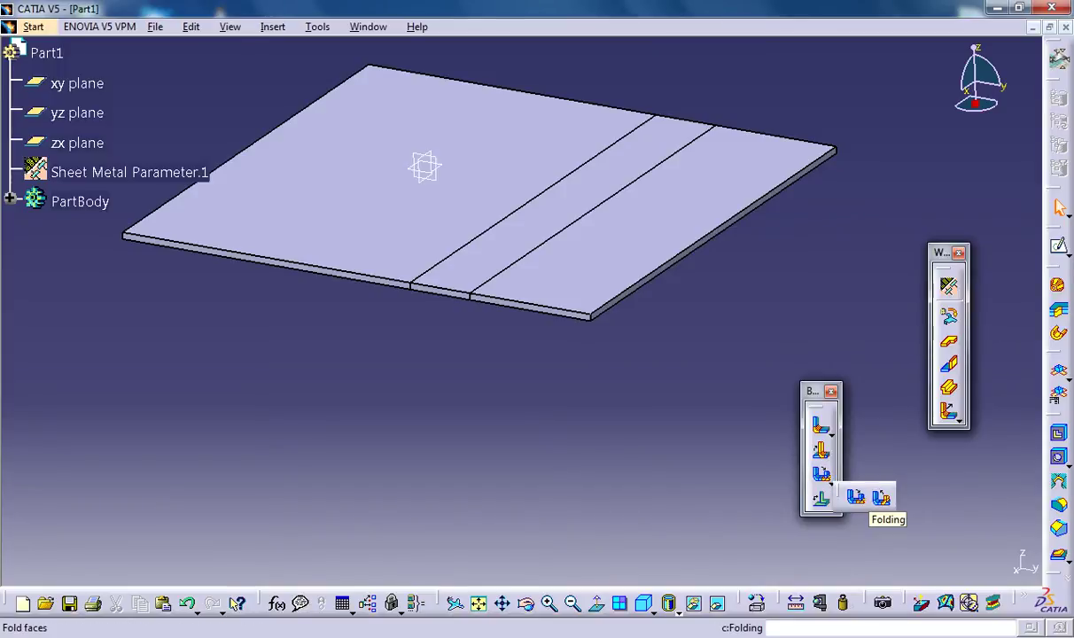
left_click(881, 498)
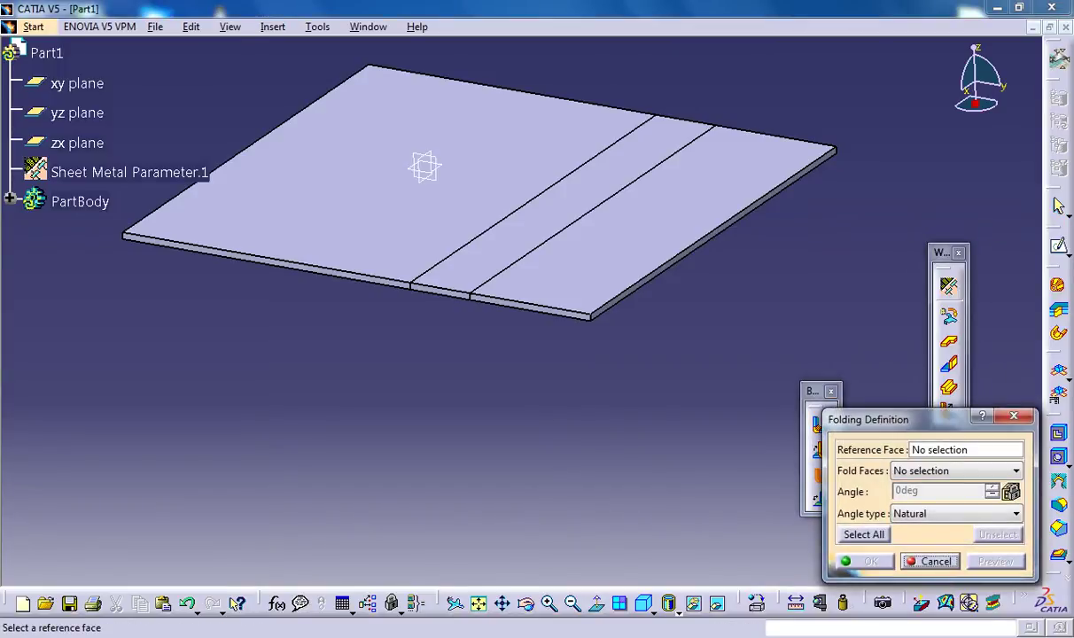
left_click(864, 534)
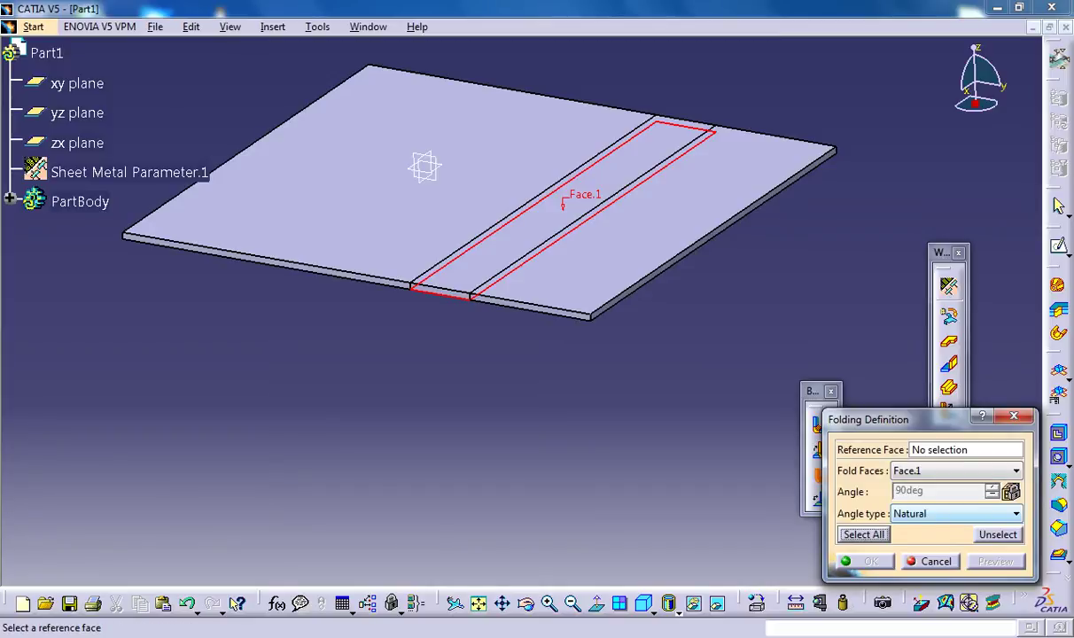
left_click(957, 515)
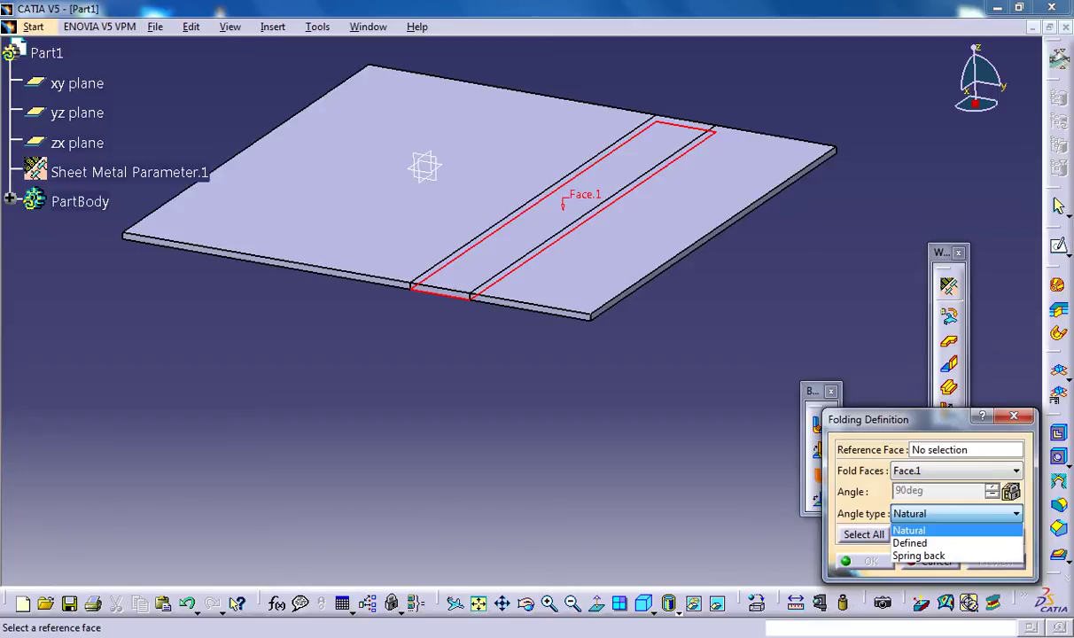
left_click(956, 530)
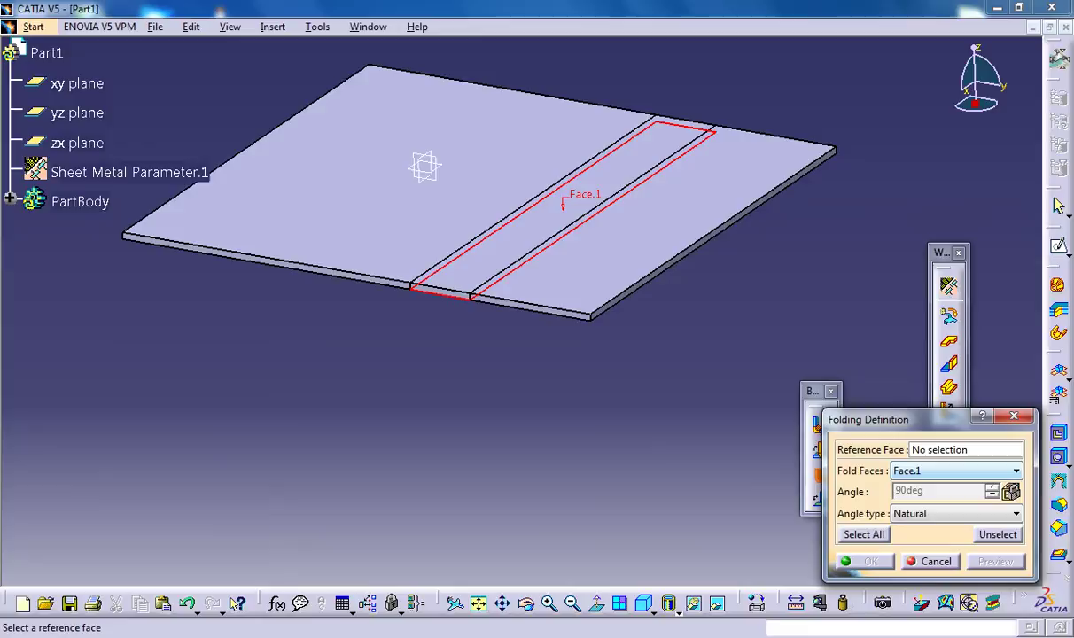
left_click(965, 450)
left_click(399, 195)
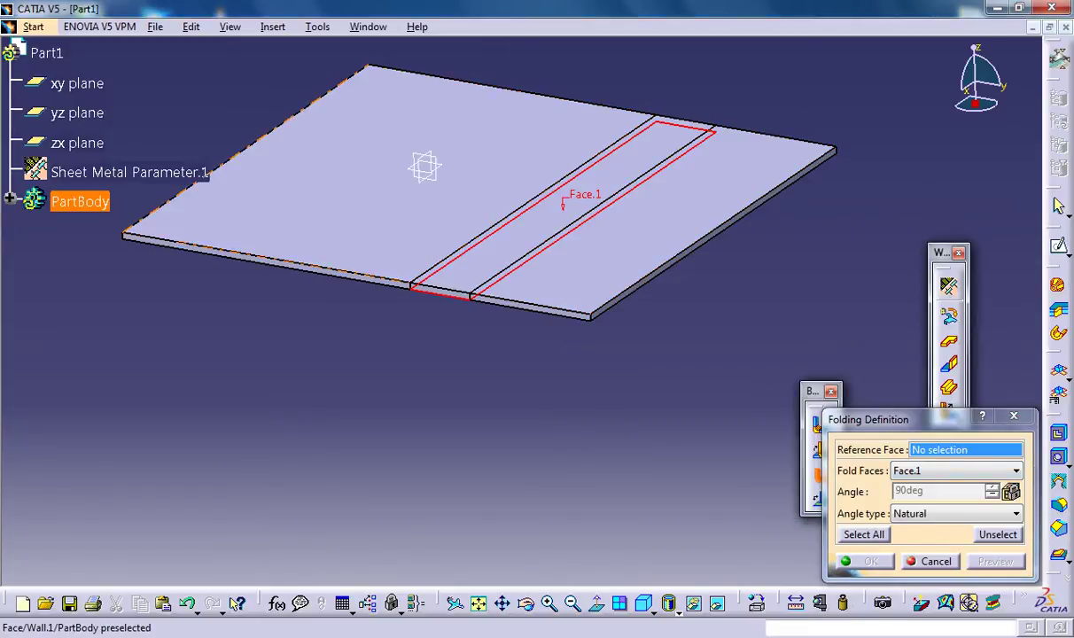
left_click(865, 561)
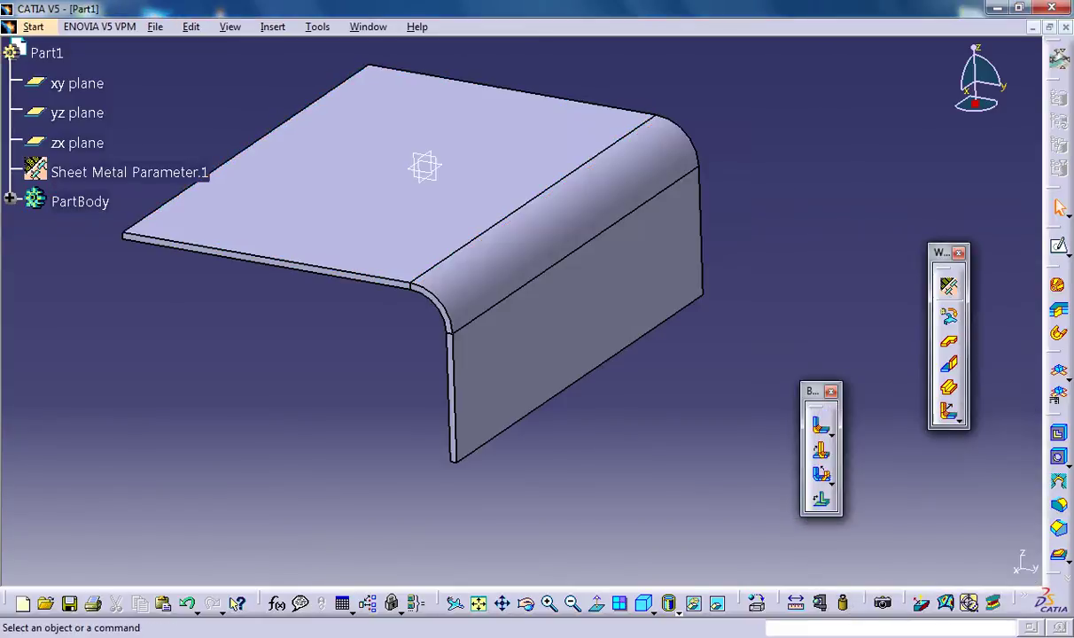
Expand the PartBody and delete the Folding.1 feature
middle_click_drag(676, 281, 676, 298)
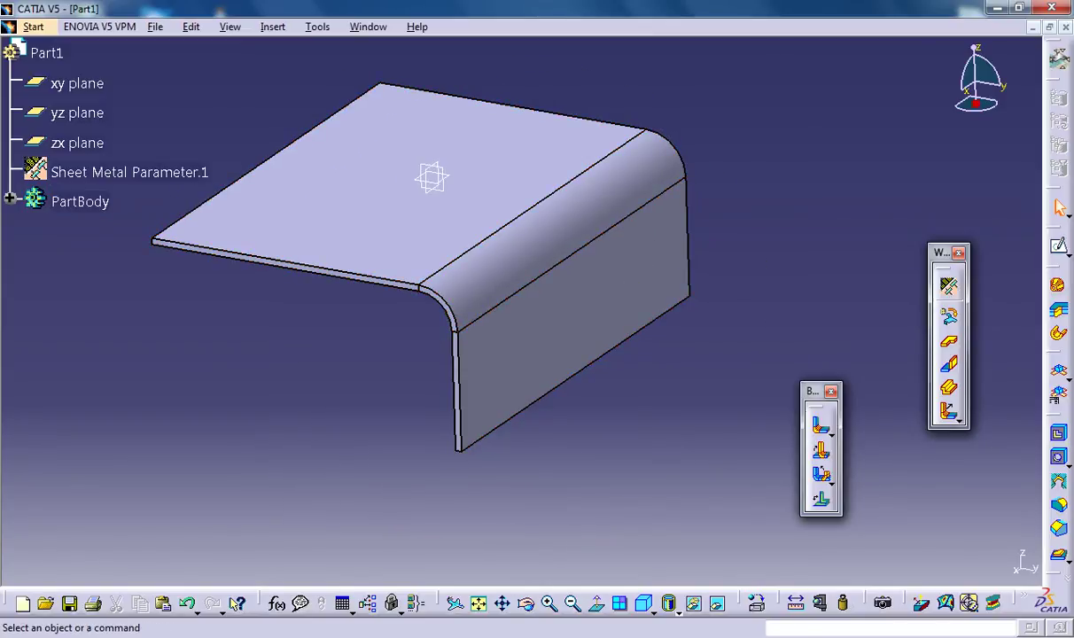
left_click(11, 199)
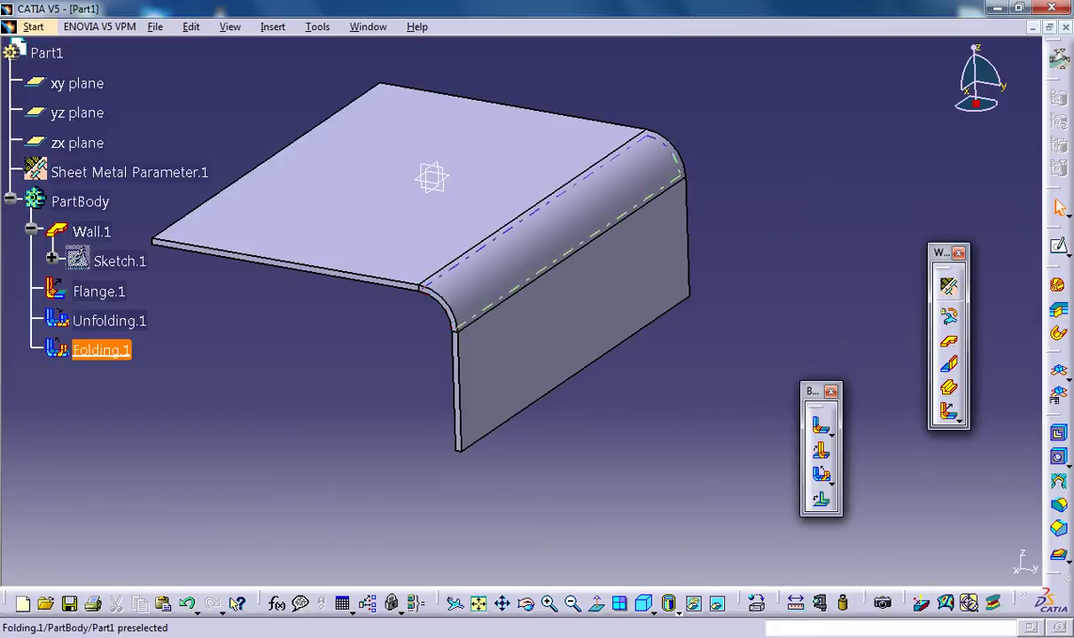
left_click(101, 351)
right_click(84, 344)
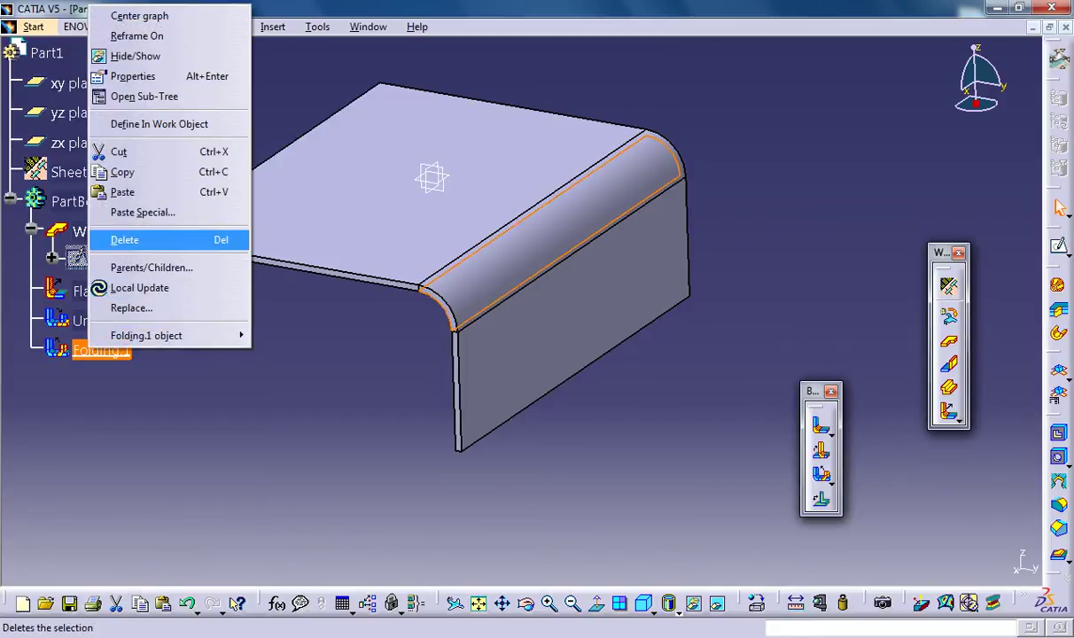
left_click(120, 238)
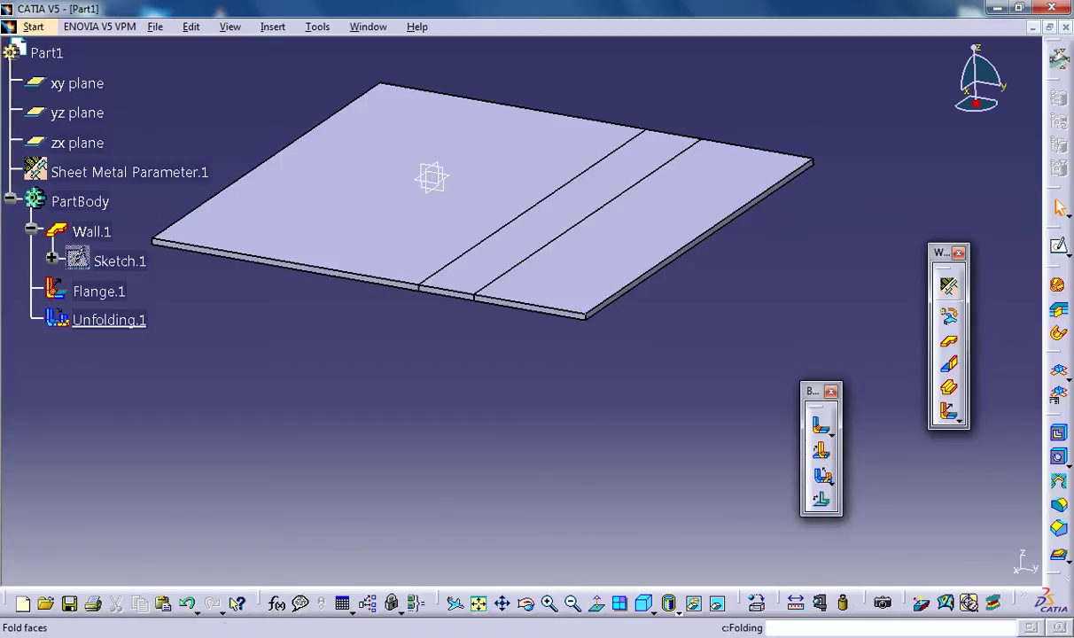
Start a Folding on all foldable faces with the Defined angle type and set the angle to 78deg
left_click(822, 475)
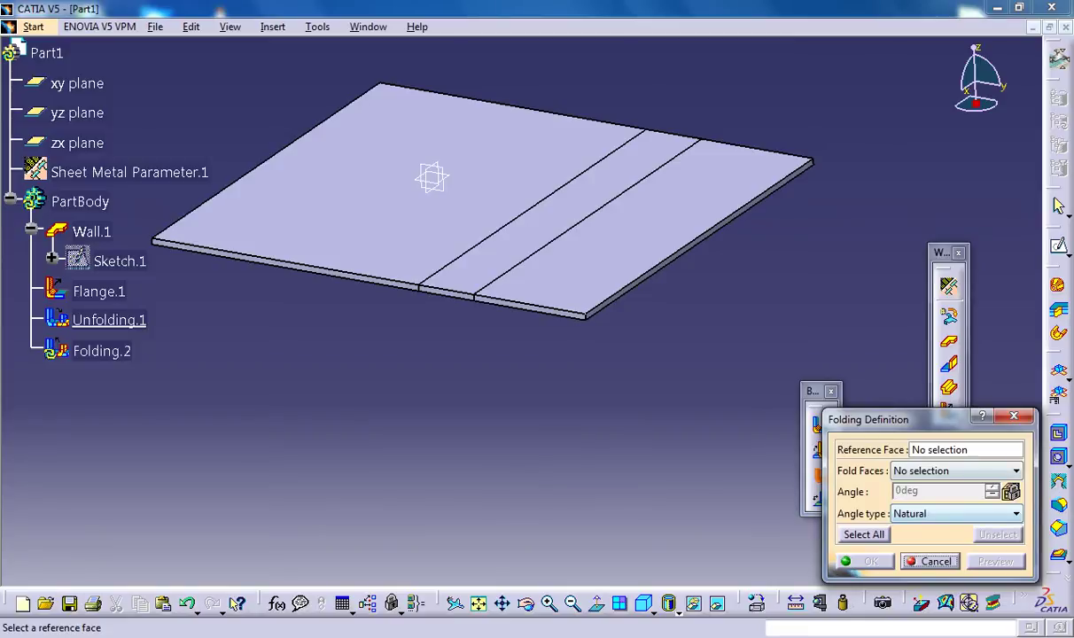
left_click(865, 535)
left_click(957, 514)
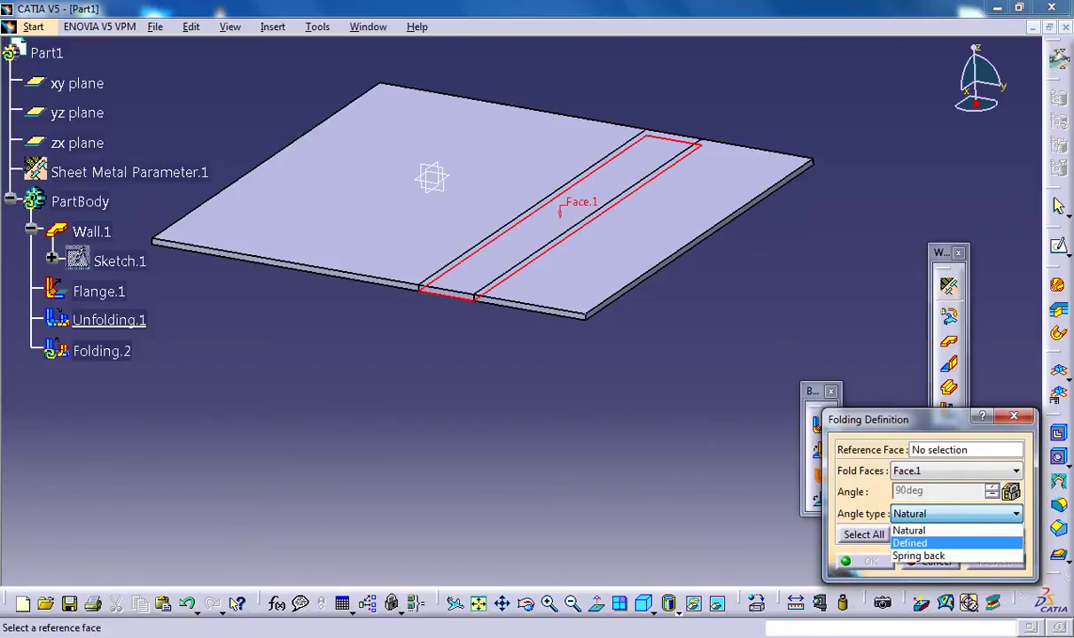
left_click(911, 543)
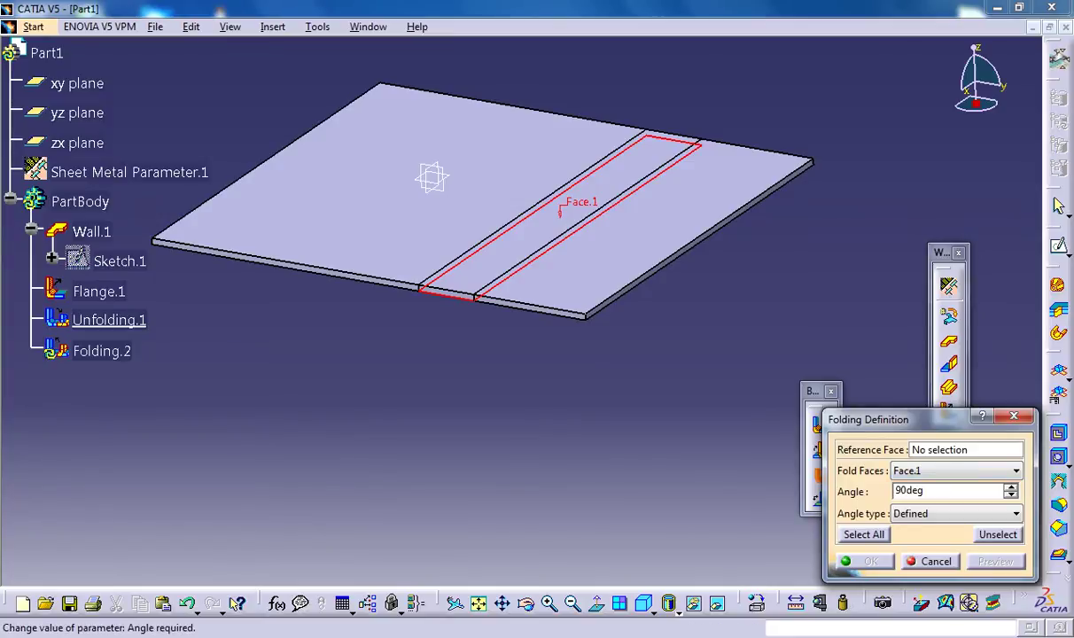
left_click(1011, 495)
left_click(1012, 494)
left_click(1012, 494)
Set the plate's top face as the fold's reference, preview the result and create the fold
left_click(965, 450)
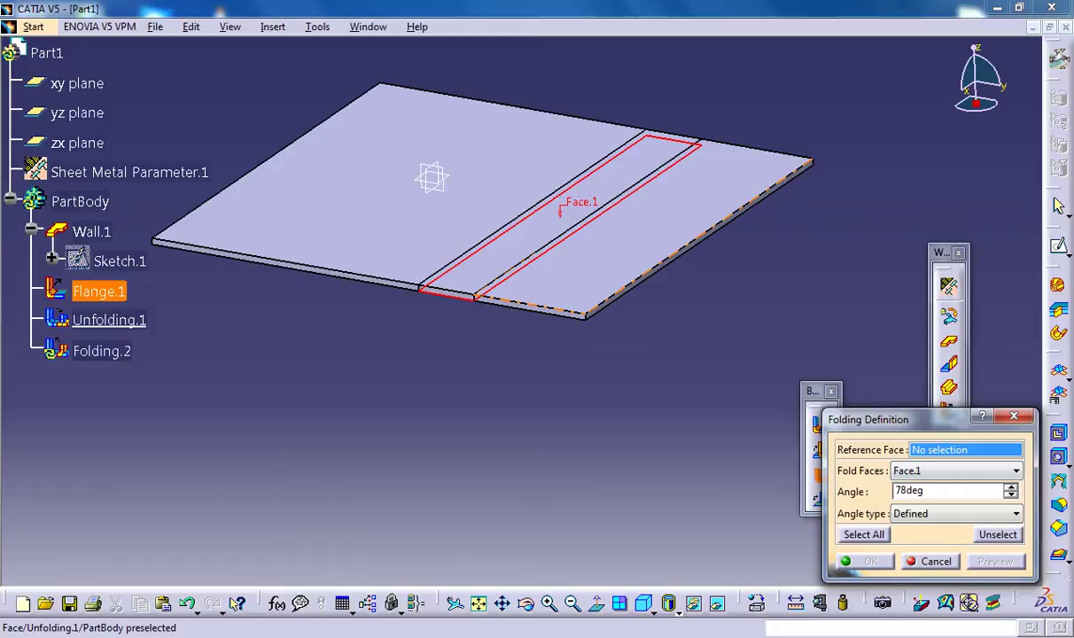
left_click(606, 128)
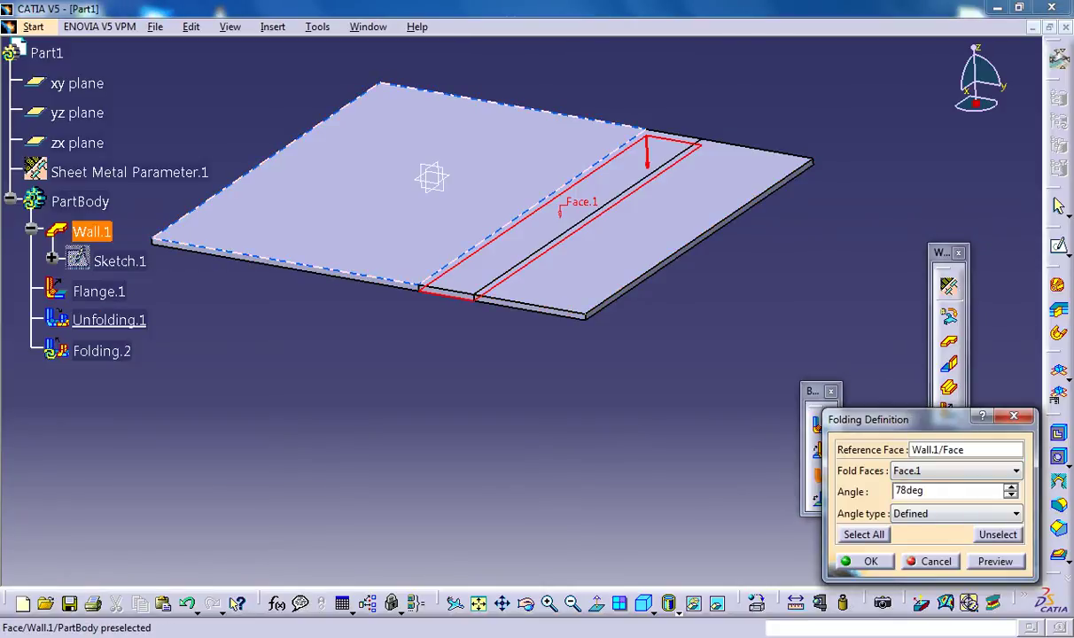
left_click(996, 562)
left_click(865, 562)
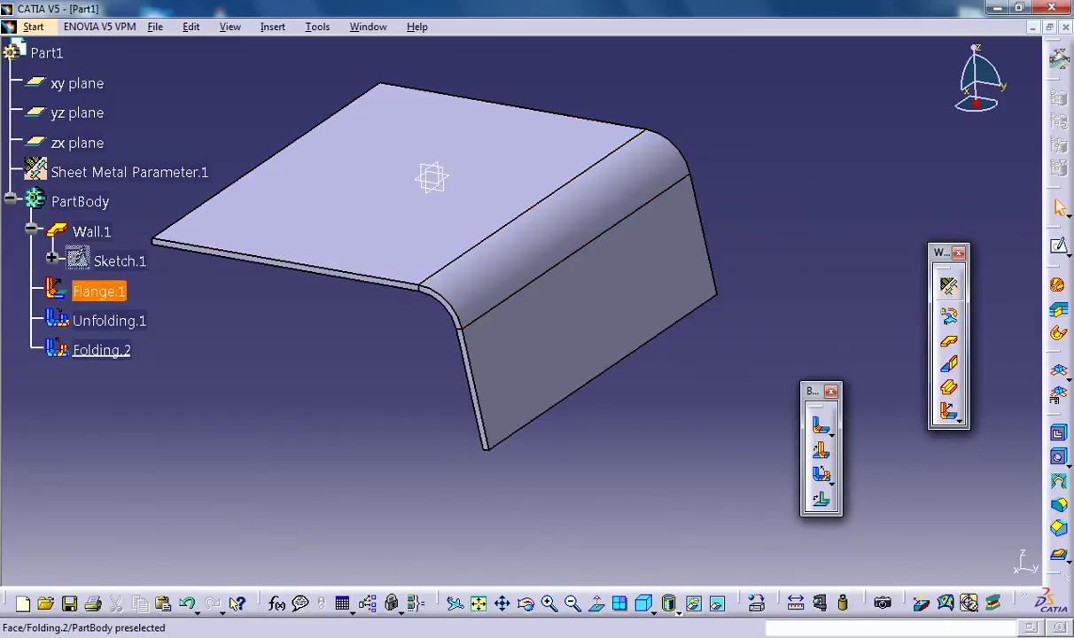
Inspect the folded flange from the side and delete the Folding.2 feature
middle_click_drag(588, 312, 679, 240)
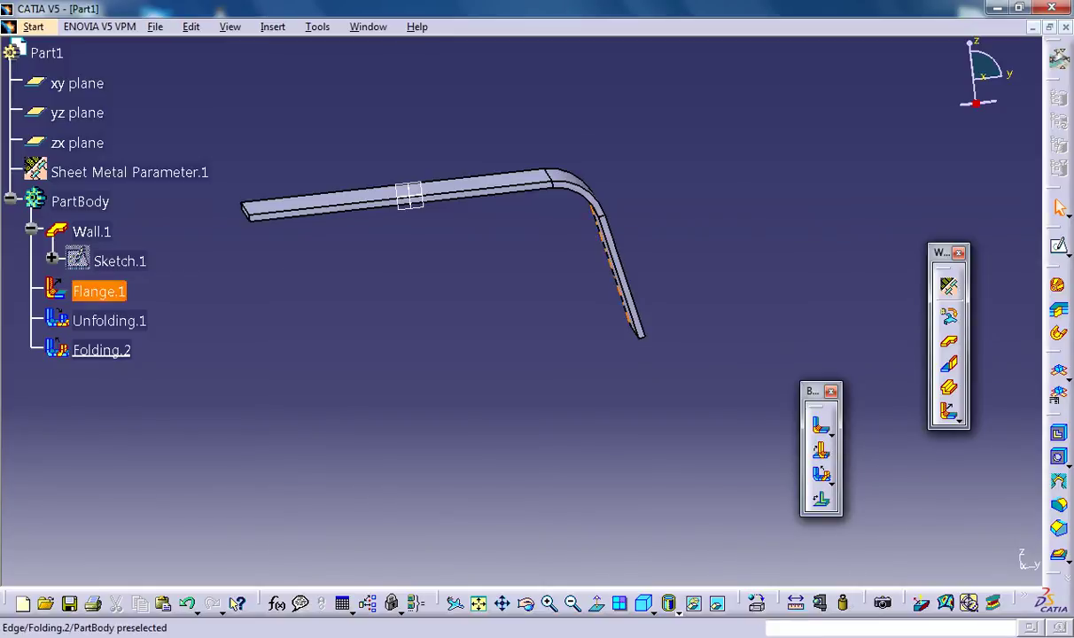
scroll(667, 259, "down", 1)
middle_click_drag(666, 259, 523, 388)
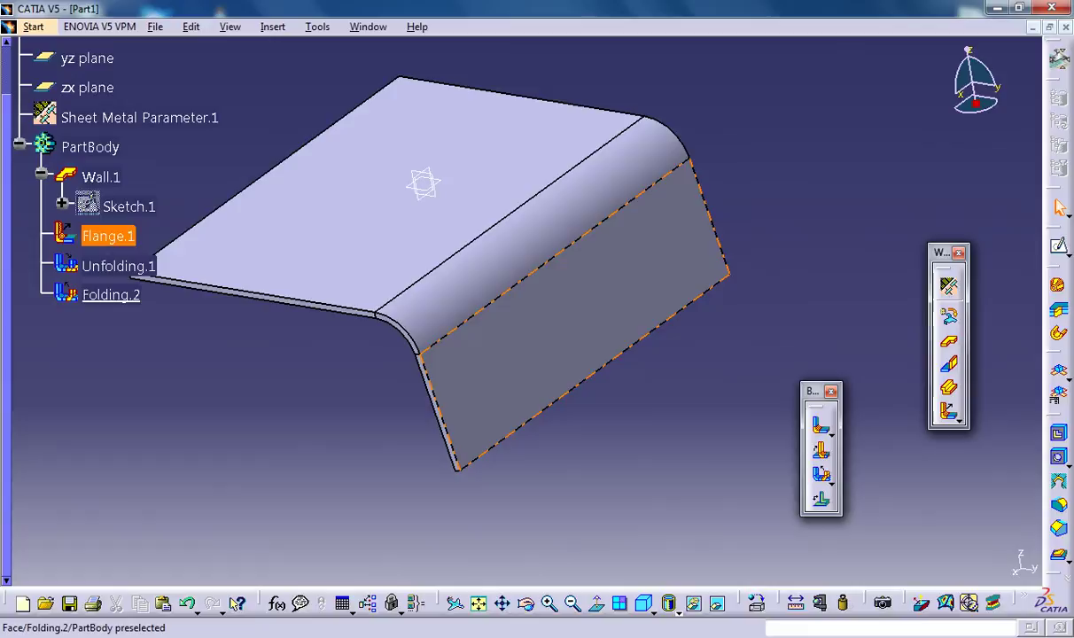
scroll(461, 363, "up", 1)
middle_click_drag(461, 363, 545, 381)
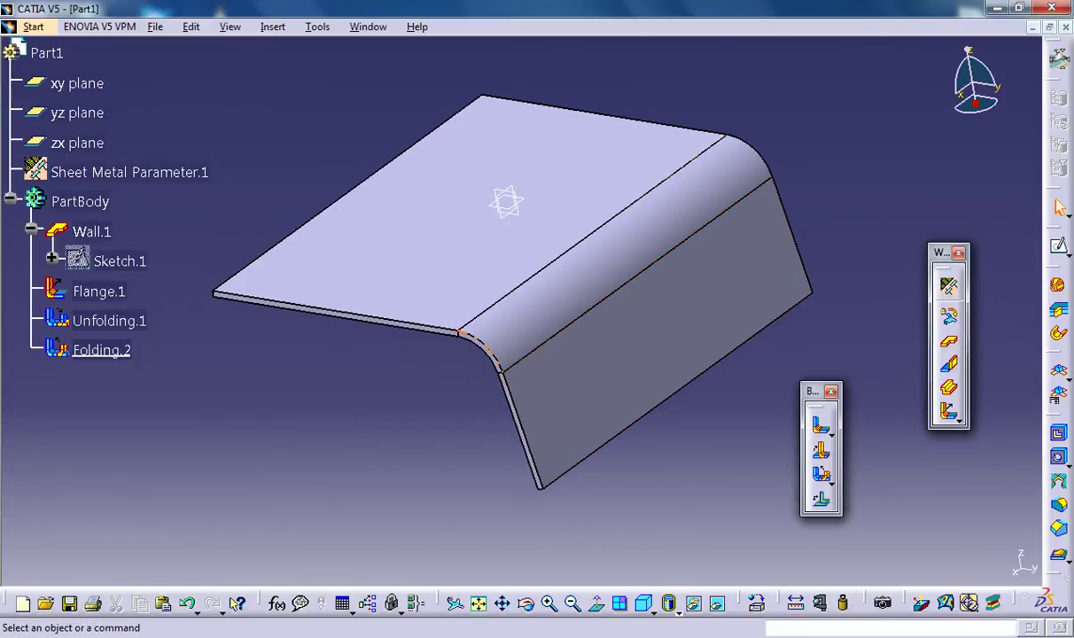
left_click(116, 350)
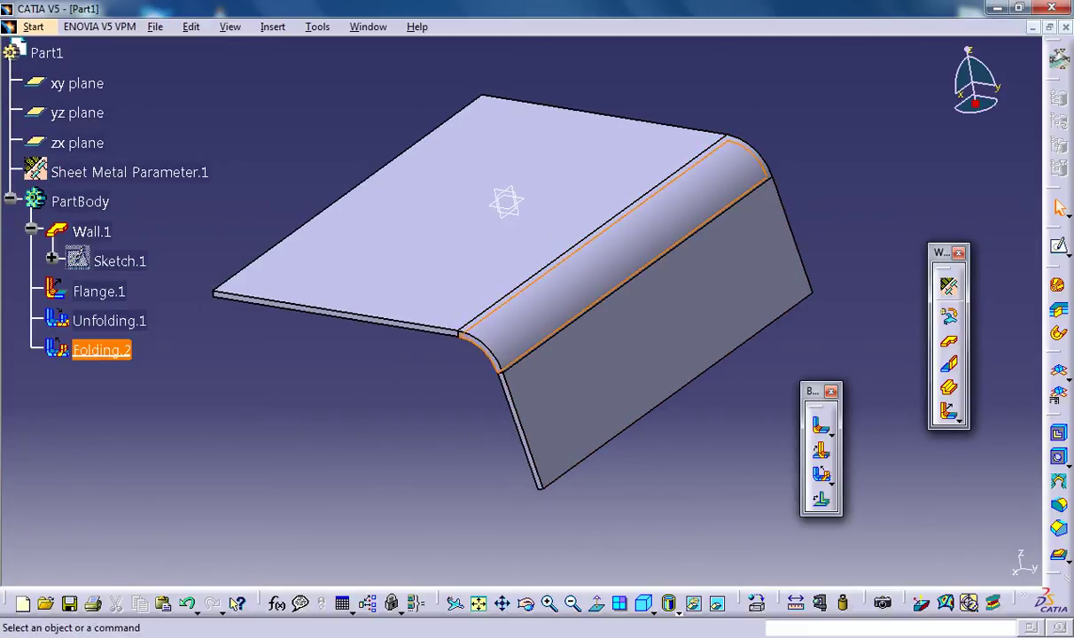
right_click(120, 350)
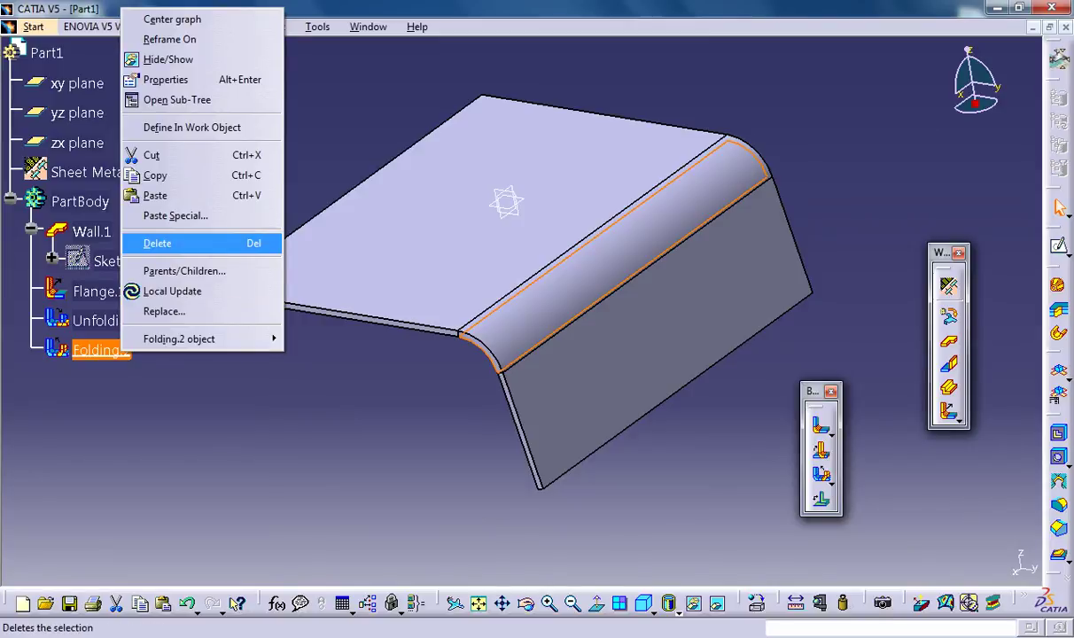
left_click(158, 243)
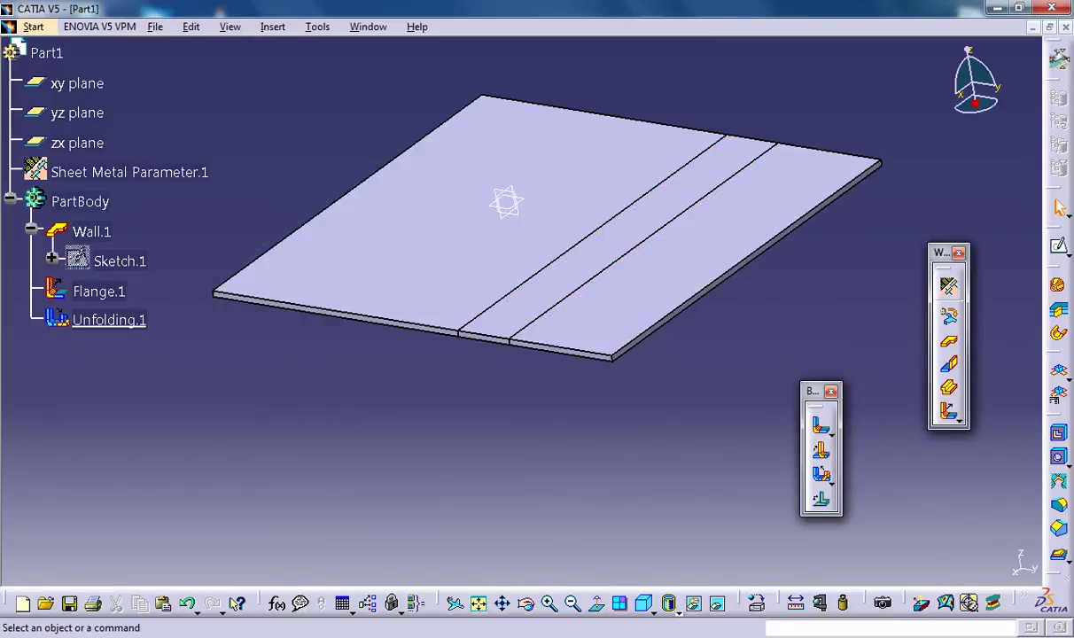
Start a Folding on all foldable faces and set its angle type to Spring back
middle_click_drag(532, 266, 453, 347)
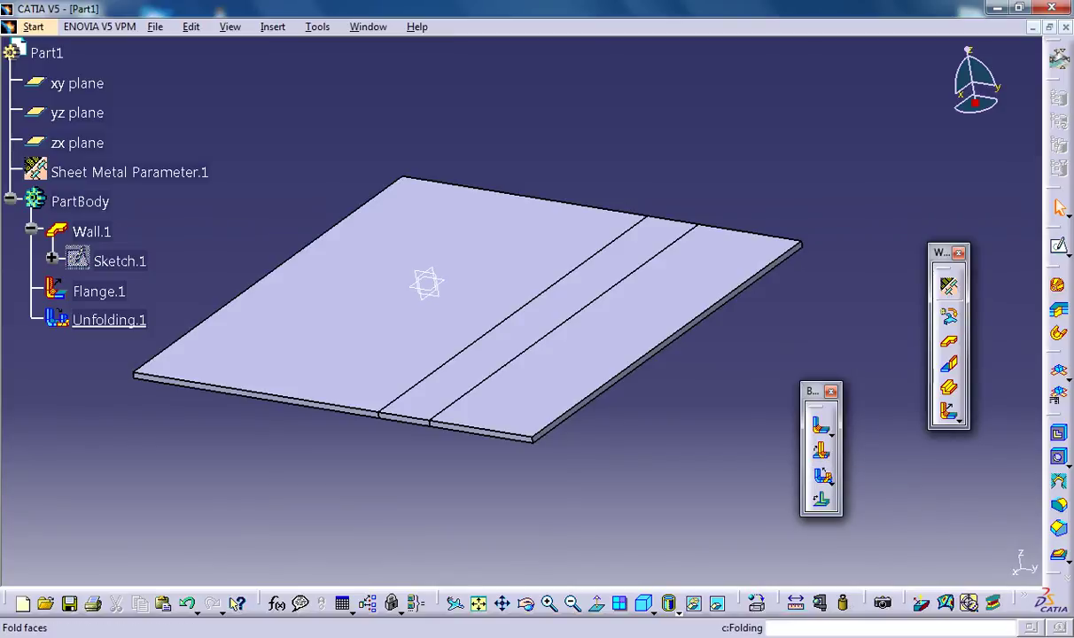
left_click(823, 477)
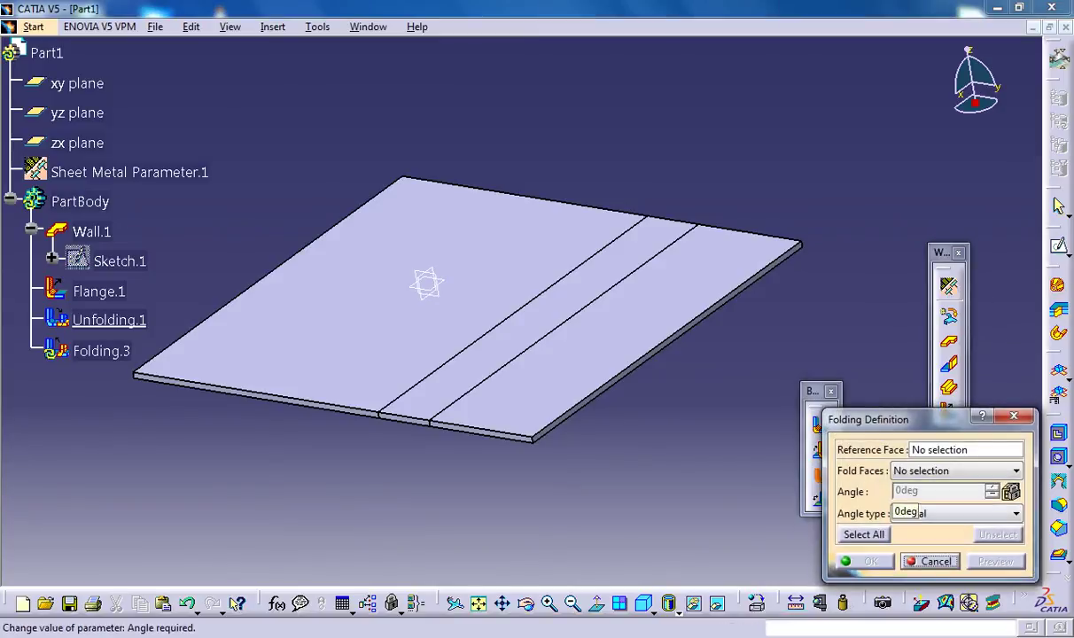
left_click(862, 534)
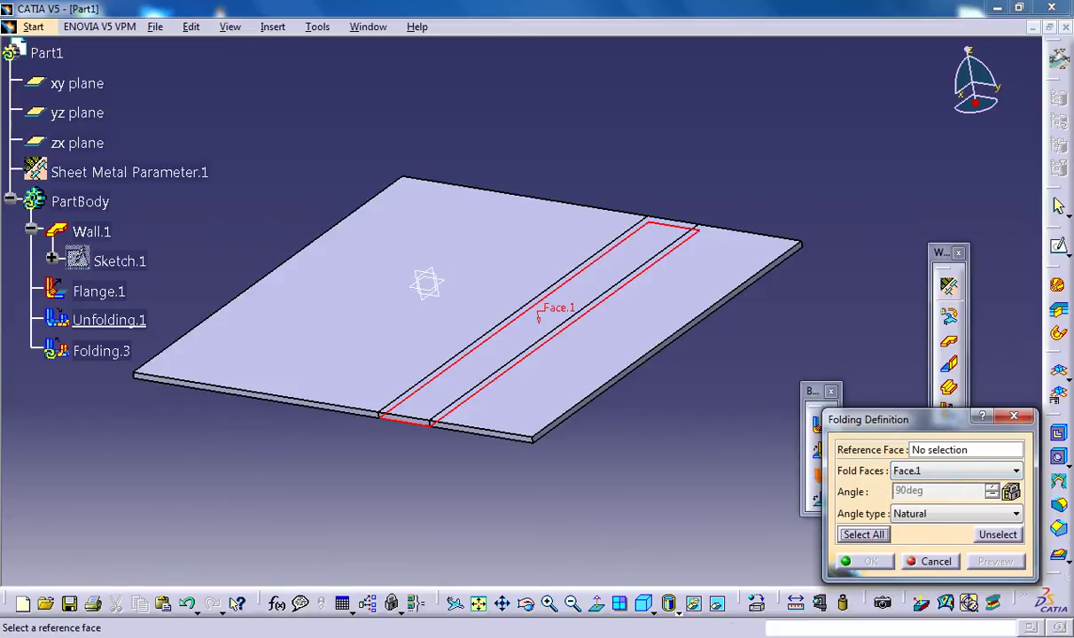
middle_click_drag(618, 240, 734, 194)
mouse_move(610, 267)
middle_mouse_down()
mouse_move(671, 263)
mouse_move(602, 266)
middle_mouse_up()
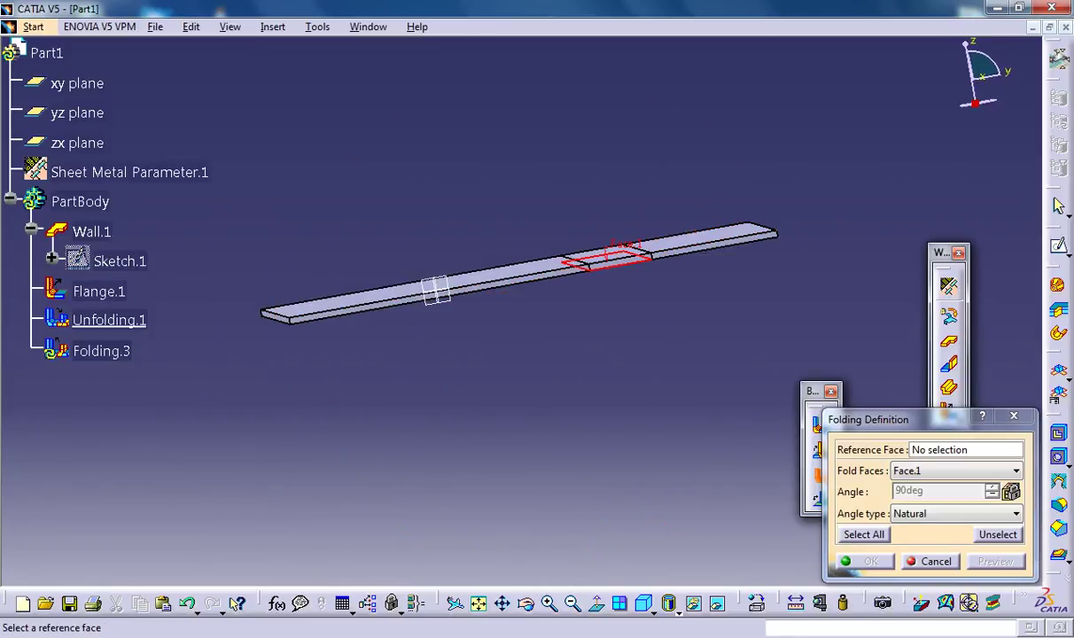
middle_click_drag(603, 266, 643, 391)
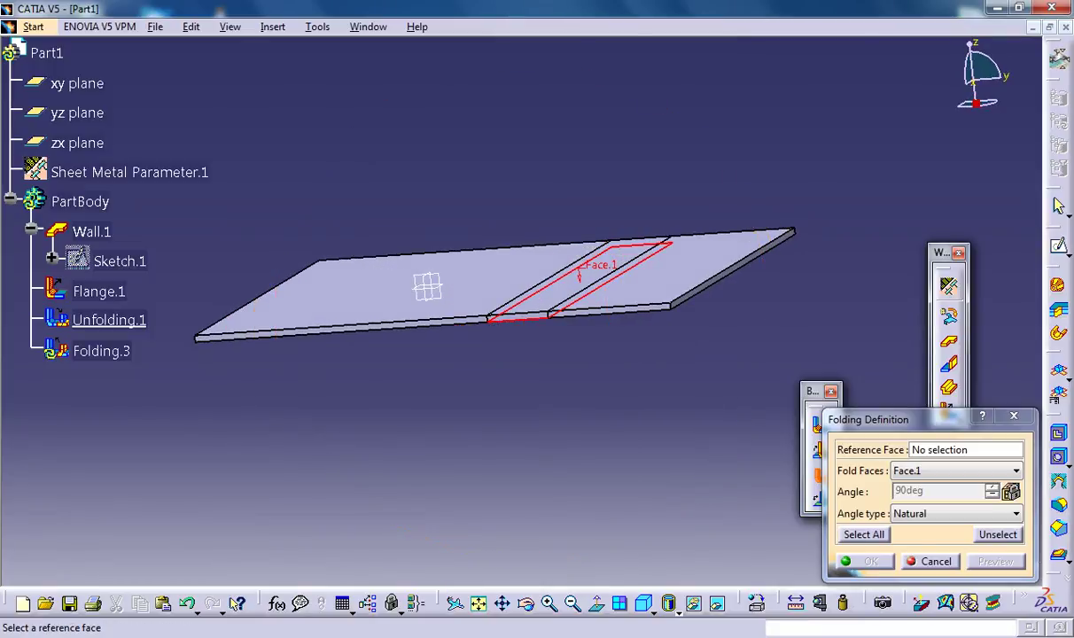
left_click(957, 514)
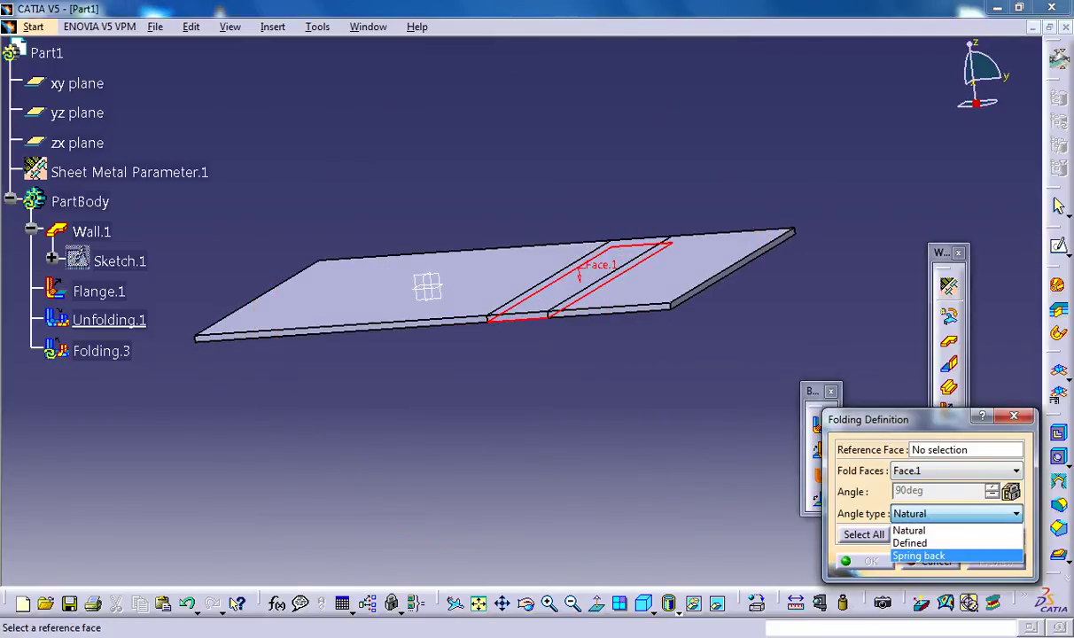
left_click(919, 556)
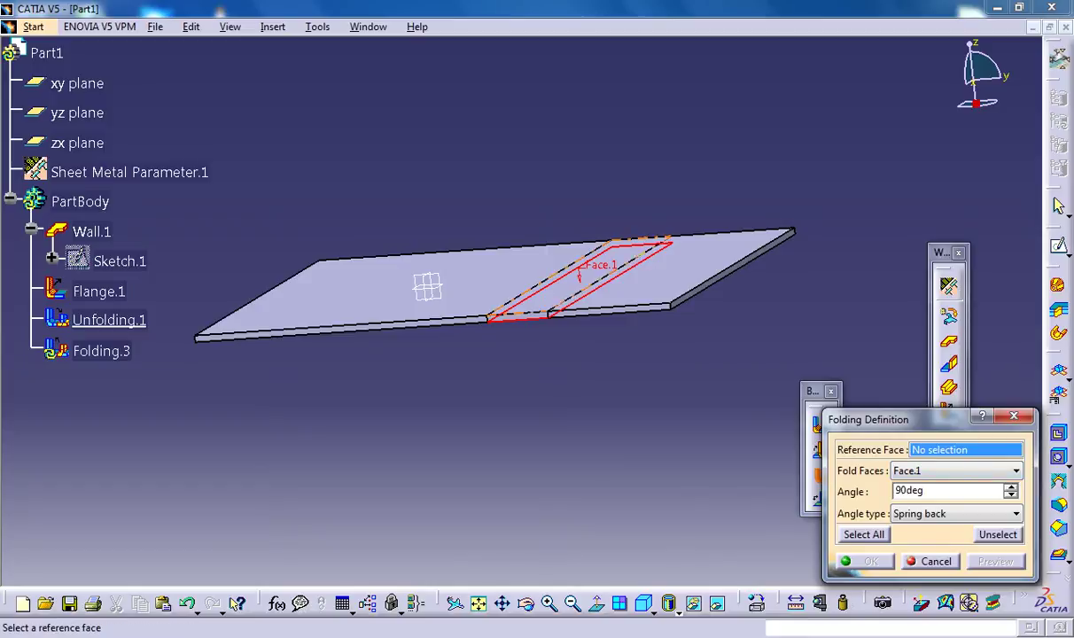
Set the plate's top face as the fold's reference, set the spring back angle to 30deg and preview the folded flange
left_click(427, 286)
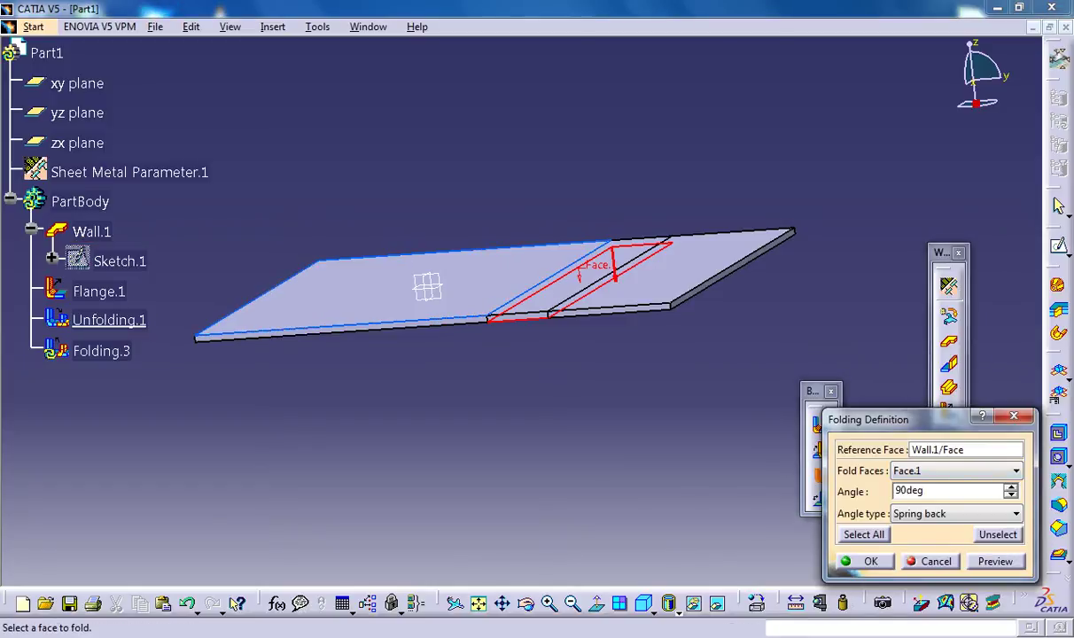
left_click_drag(928, 492, 887, 492)
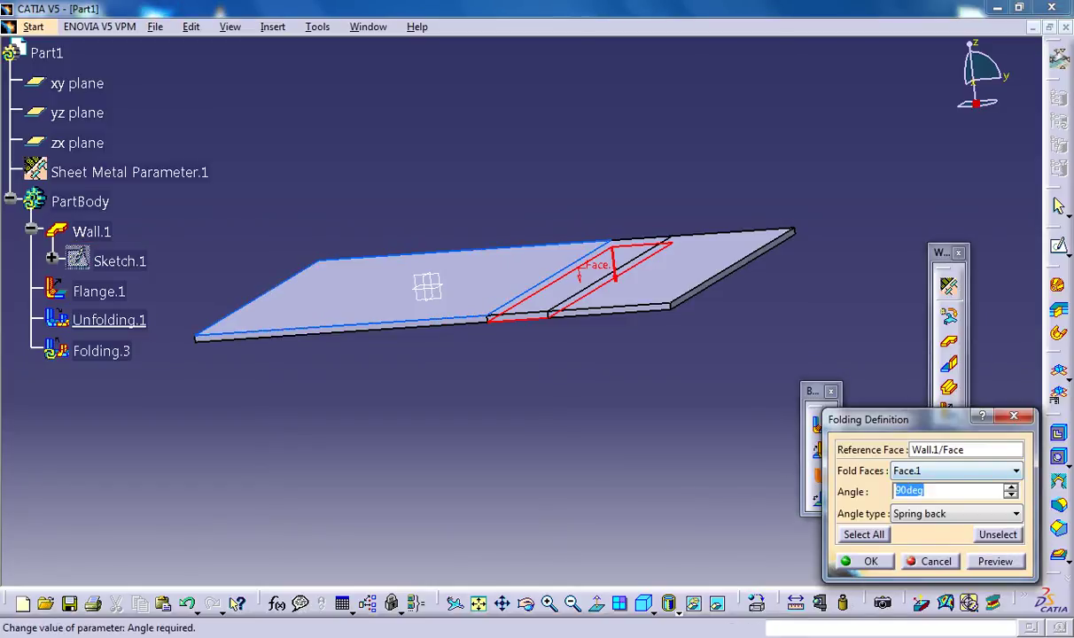
type("3")
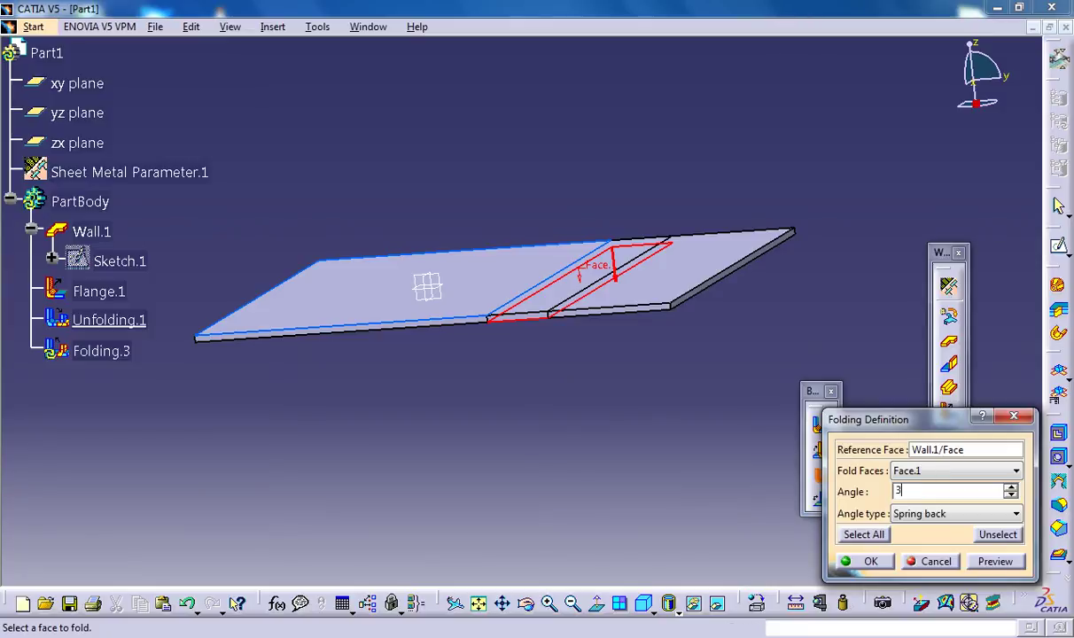
type("0deg")
left_click(996, 561)
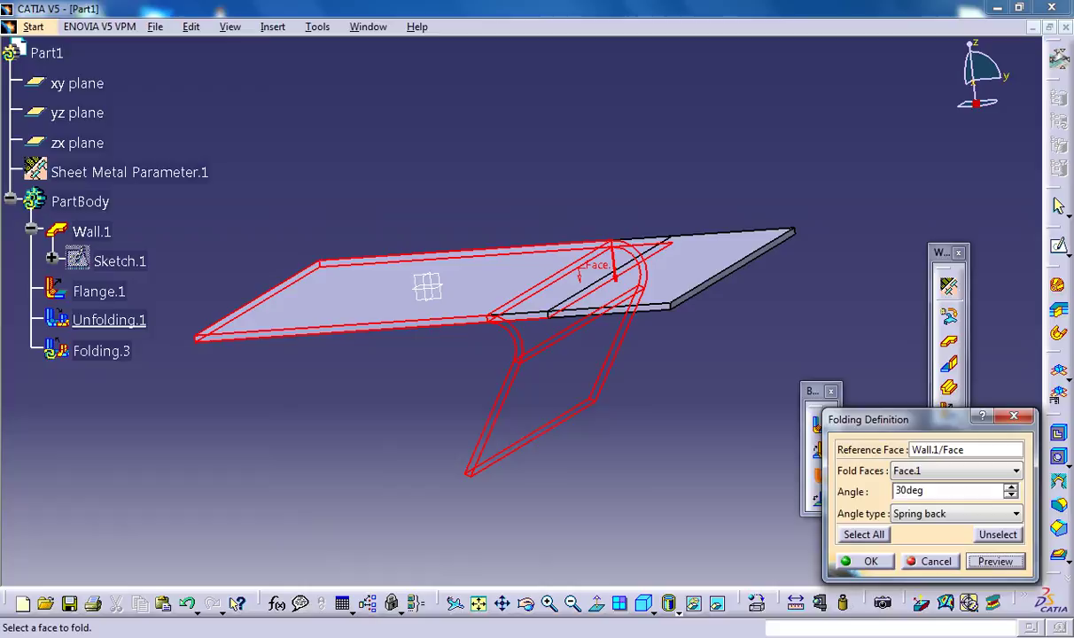
middle_click_drag(568, 372, 705, 328)
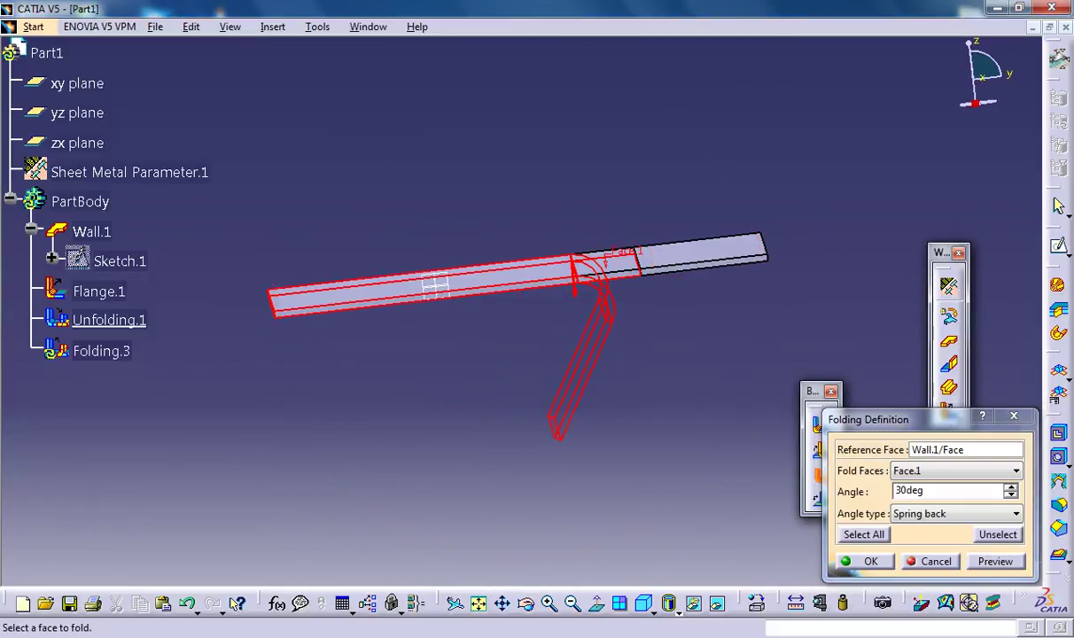